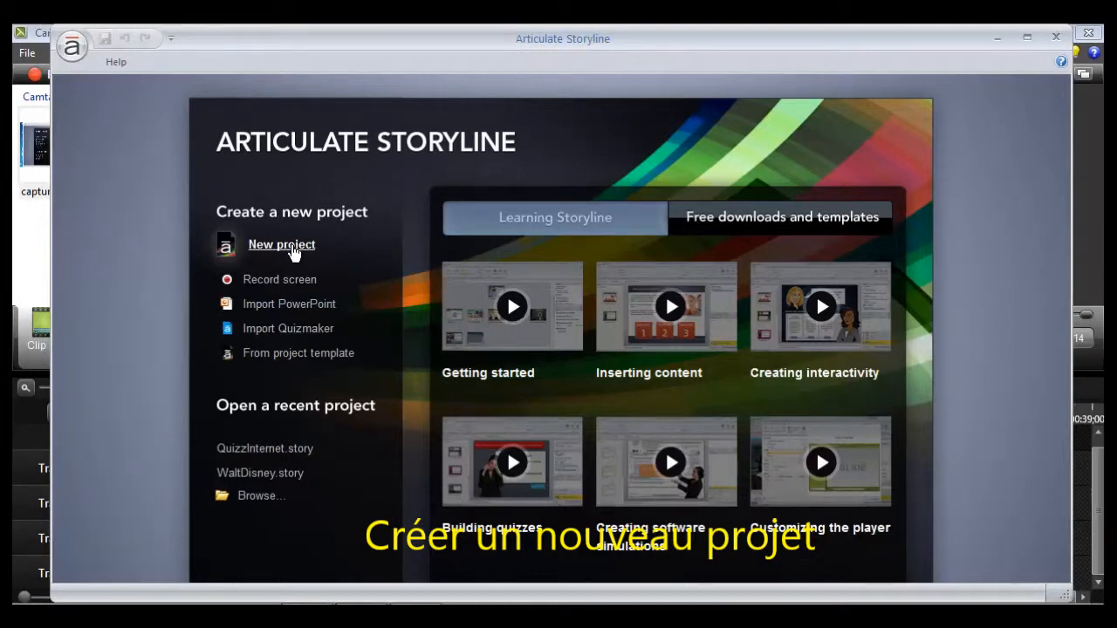
Step: Create a new project and rename its starting scene as Quizz Web
{"action": "left_click", "coordinate": [282, 245]}
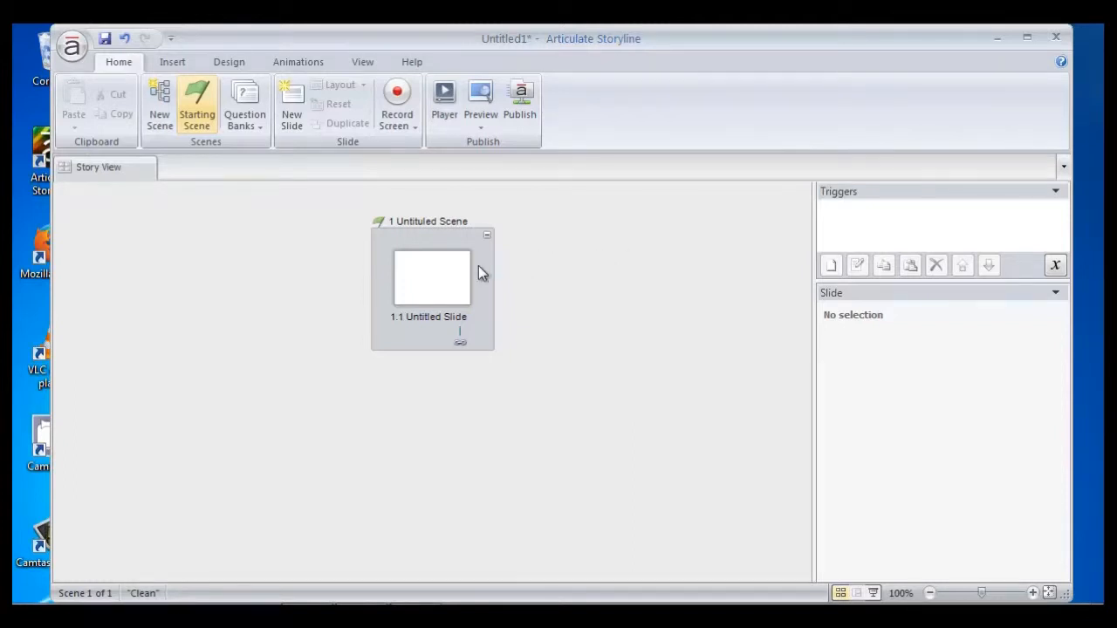
{"action": "left_click", "coordinate": [449, 278]}
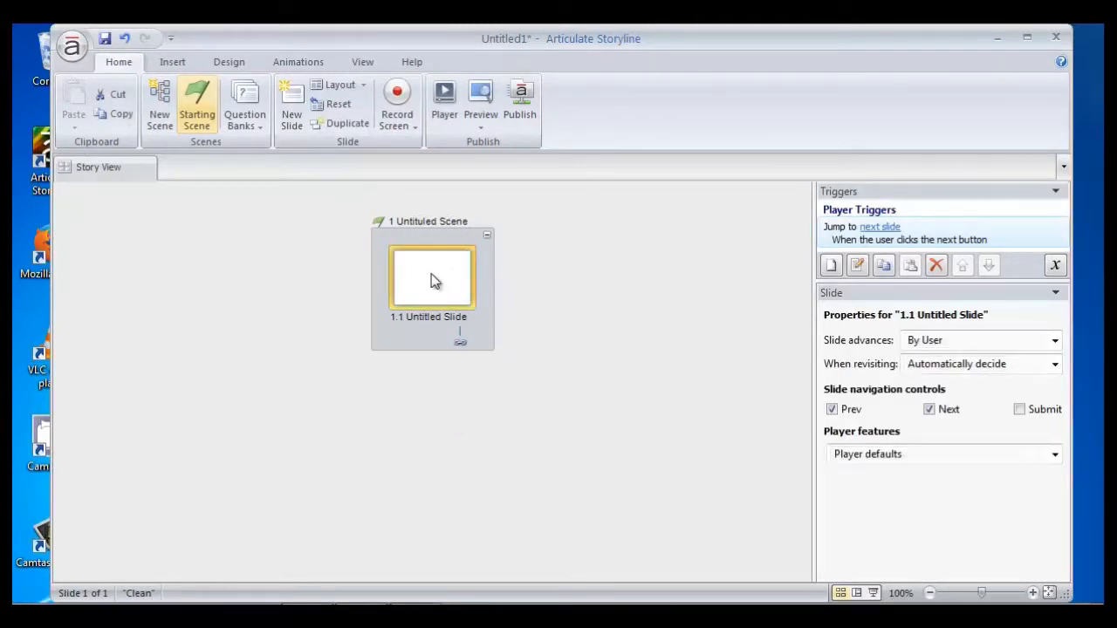
{"action": "left_click", "coordinate": [452, 223]}
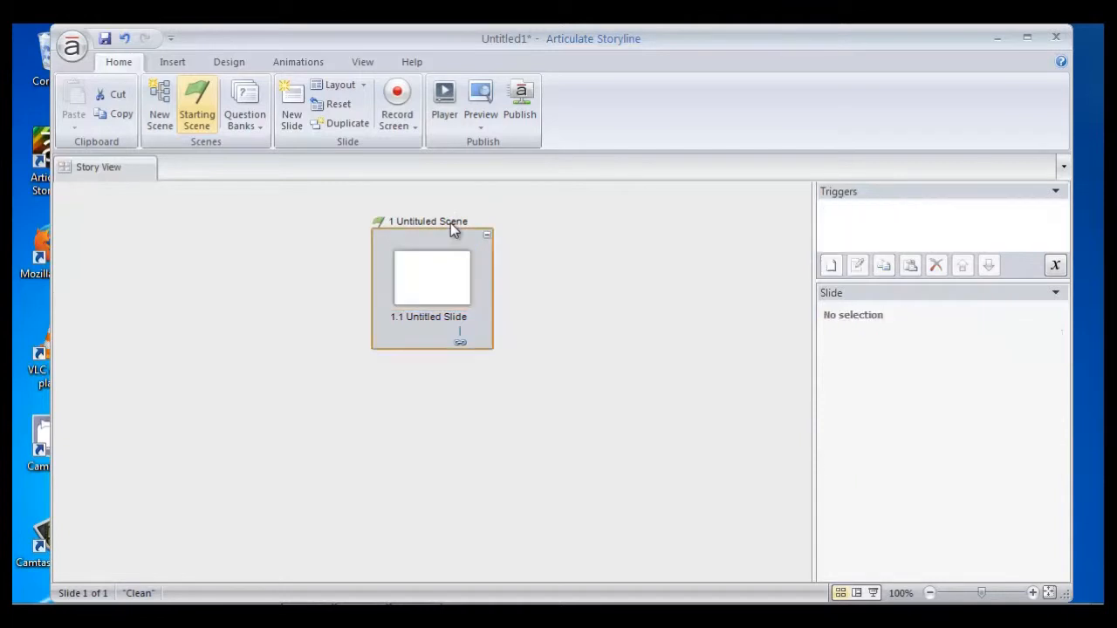
{"action": "left_click", "coordinate": [450, 223]}
{"action": "type", "text": "Quizz Web"}
{"action": "key", "text": "Return"}
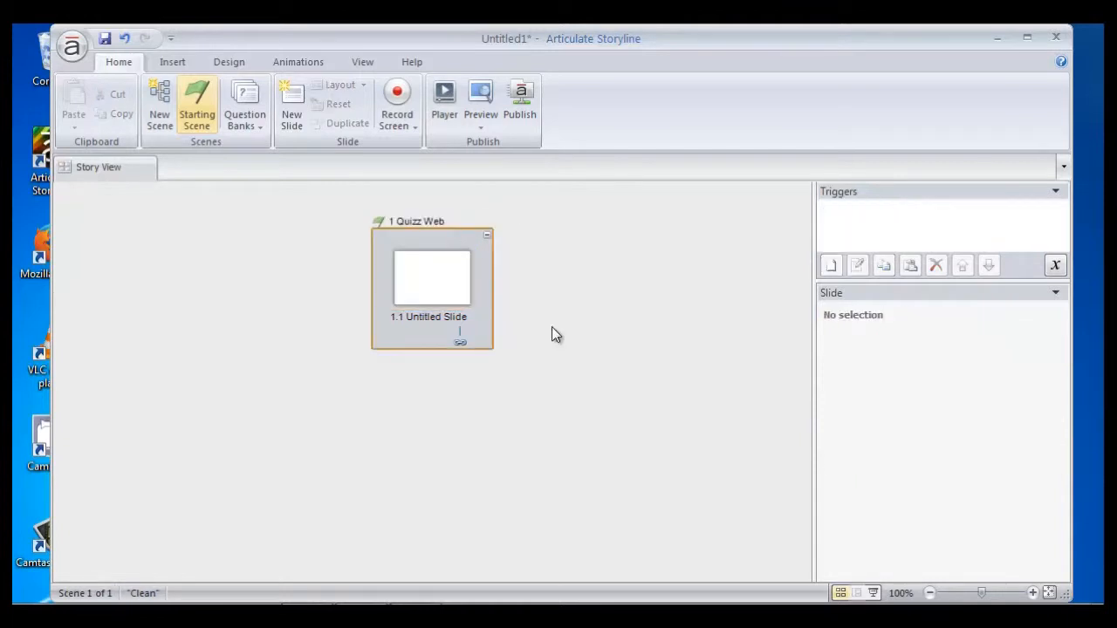
Step: Open the untitled slide for editing and apply the Polished theme with the dark header band
{"action": "left_click", "coordinate": [427, 291]}
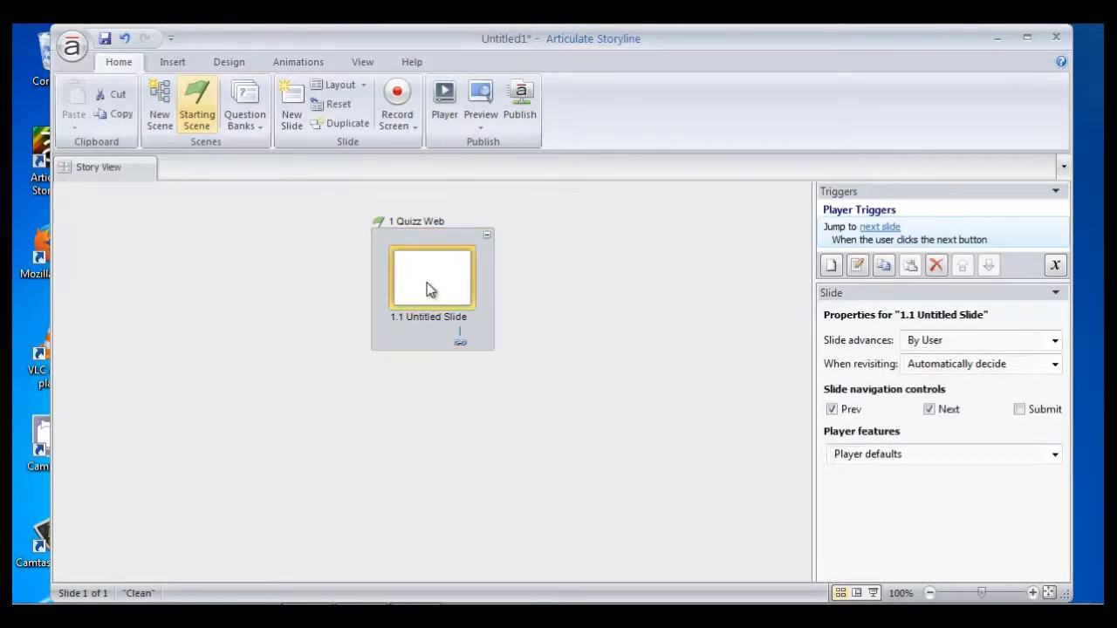
{"action": "double_click", "coordinate": [429, 291]}
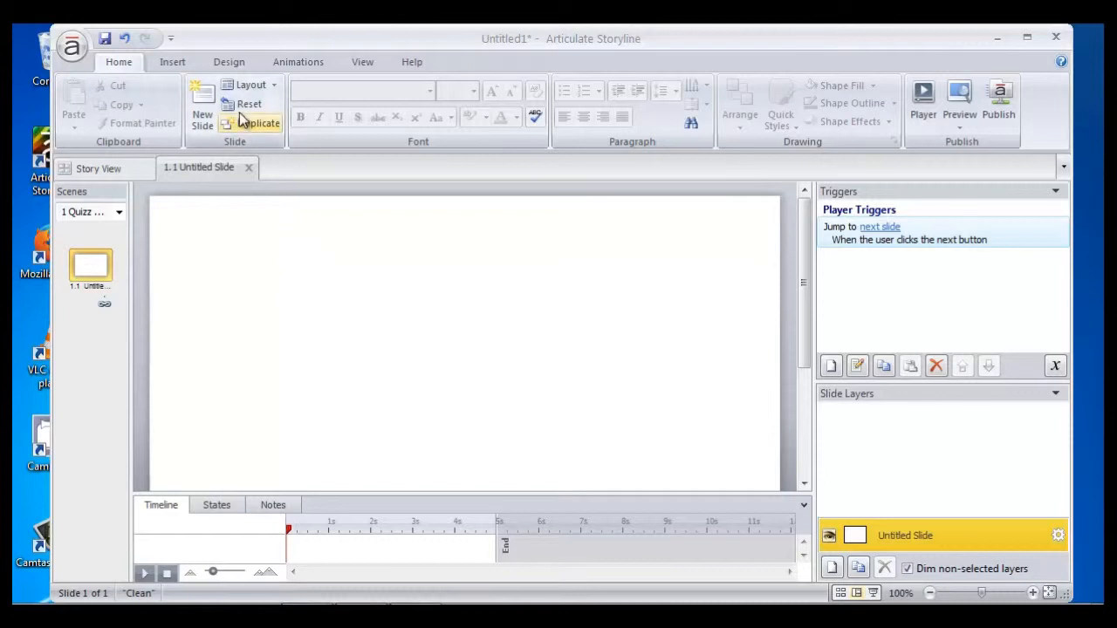
{"action": "left_click", "coordinate": [233, 67]}
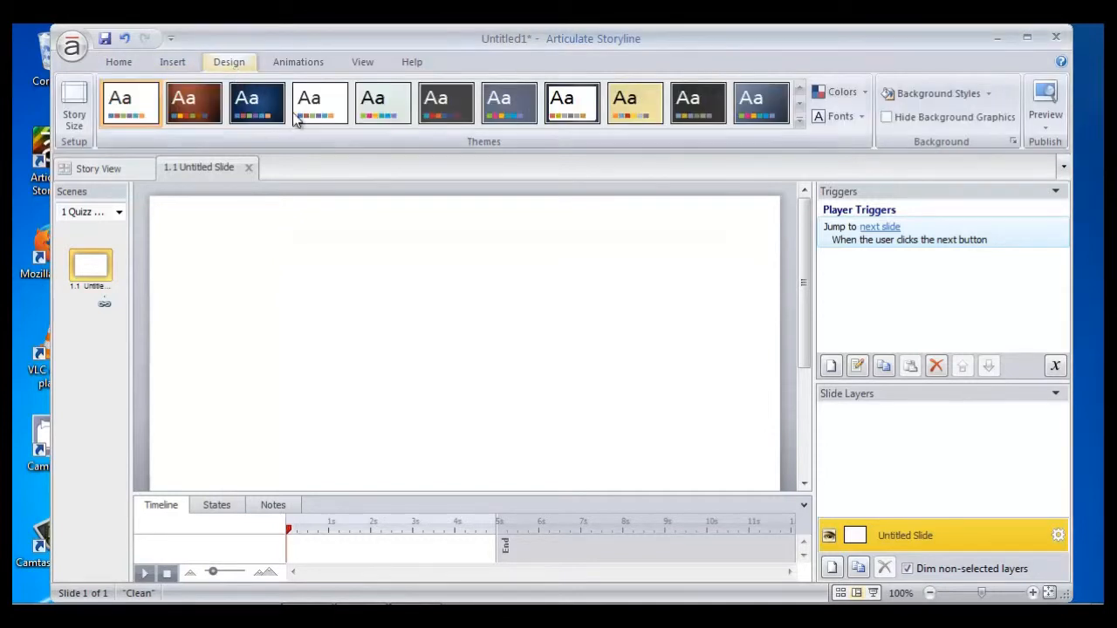
{"action": "left_click", "coordinate": [798, 119]}
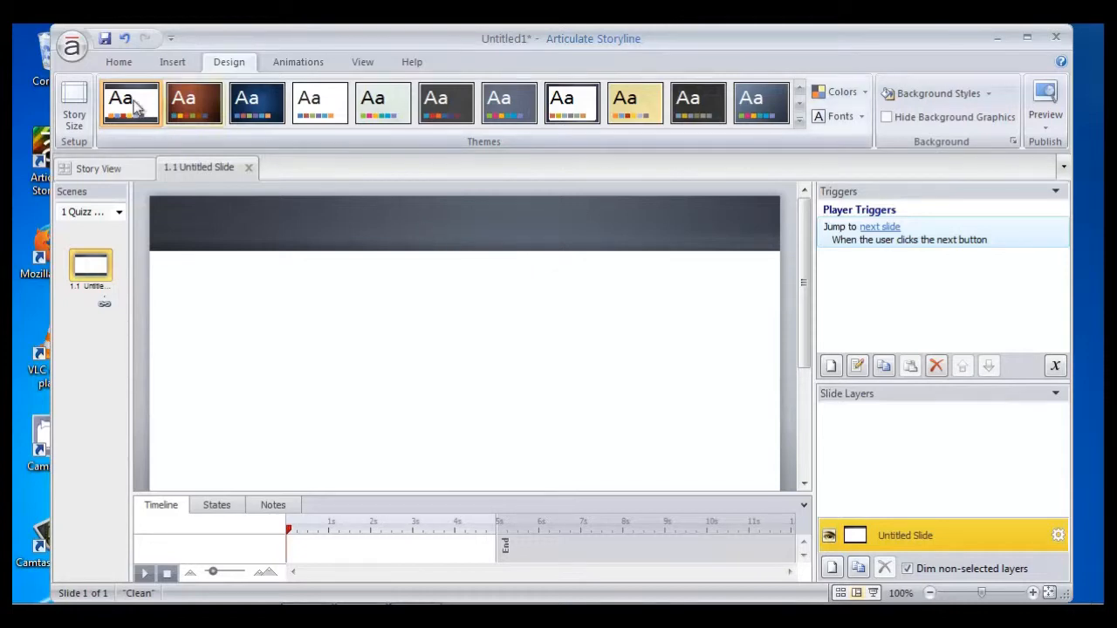
Step: Add a text box reading "Quizz Web" in the dark header band of the slide
{"action": "left_click", "coordinate": [165, 67]}
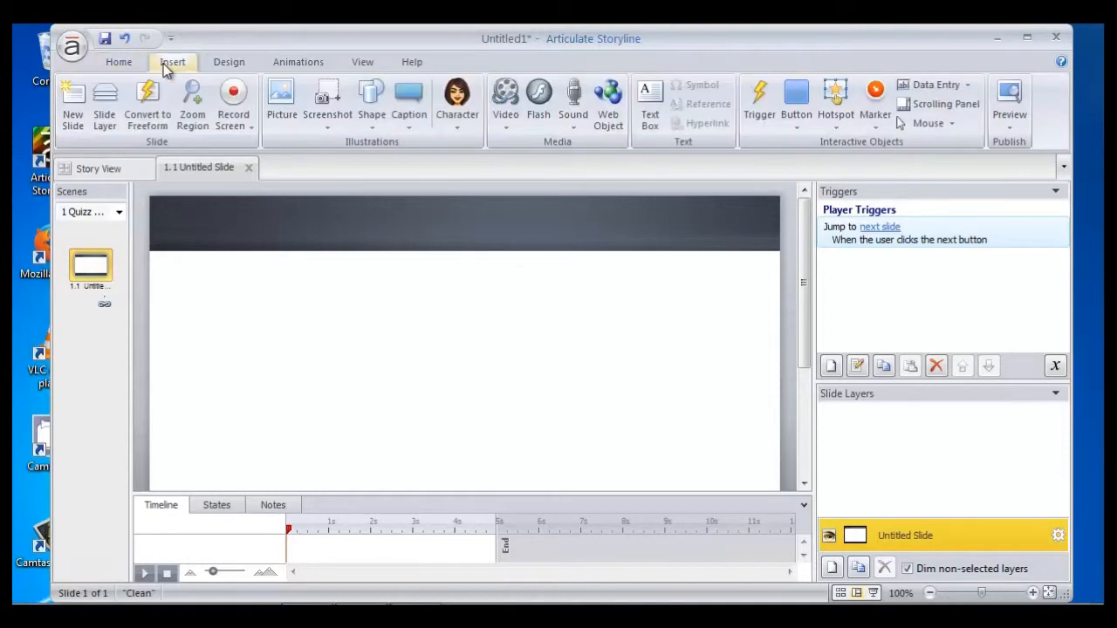
{"action": "left_click", "coordinate": [652, 103]}
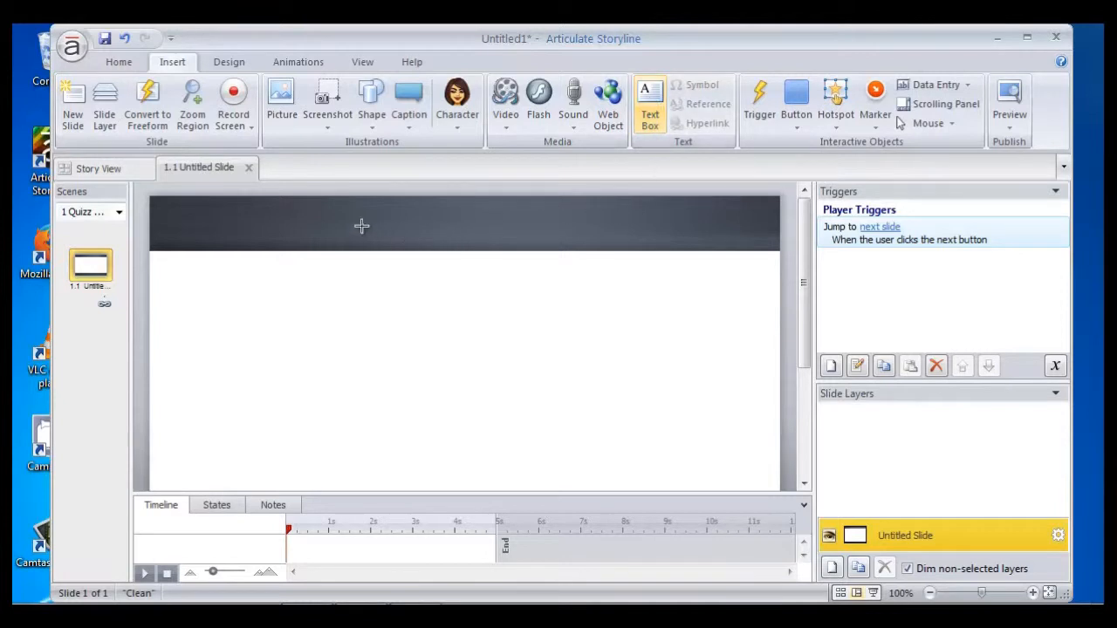
{"action": "mouse_move", "coordinate": [324, 212]}
{"action": "left_mouse_down"}
{"action": "mouse_move", "coordinate": [387, 230]}
{"action": "mouse_move", "coordinate": [474, 217]}
{"action": "mouse_move", "coordinate": [583, 244]}
{"action": "left_mouse_up"}
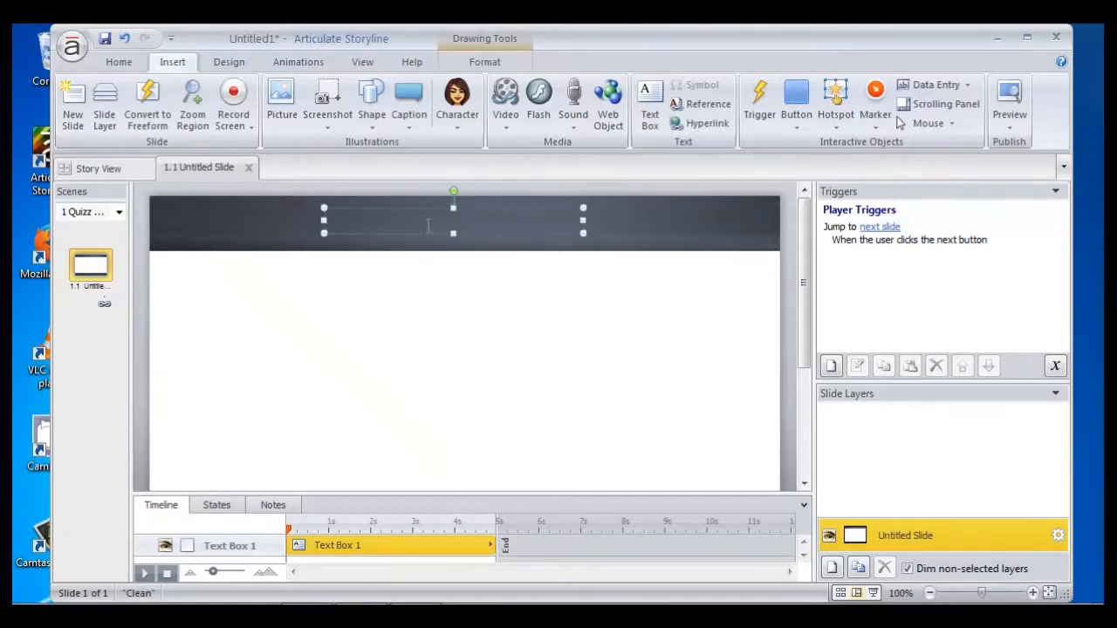
{"action": "type", "text": "Quizz Web"}
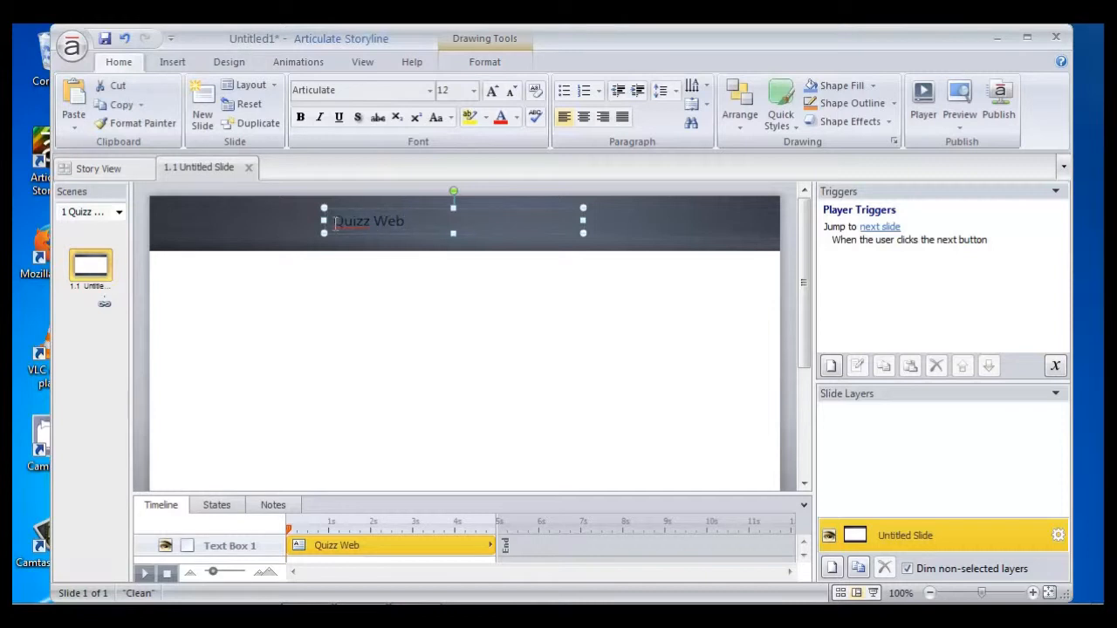
Step: Format the "Quizz Web" title as large white text centred in the header band
{"action": "left_click", "coordinate": [517, 118]}
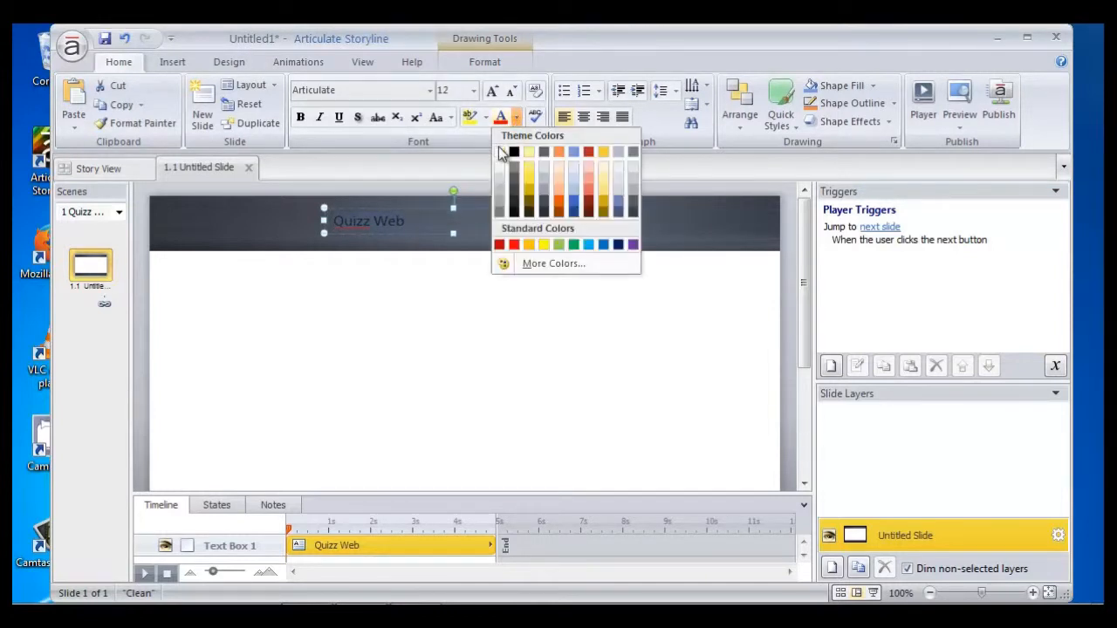
{"action": "left_click", "coordinate": [509, 151]}
{"action": "left_click", "coordinate": [428, 333]}
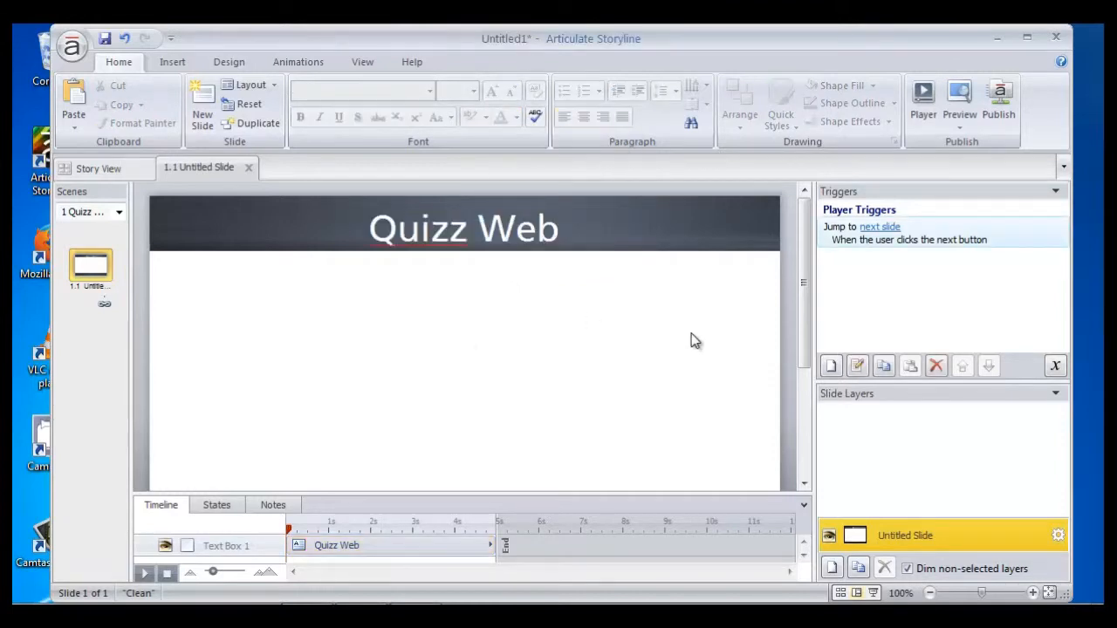
Step: Insert the picture "web" from the img folder onto the title slide
{"action": "left_click", "coordinate": [171, 64]}
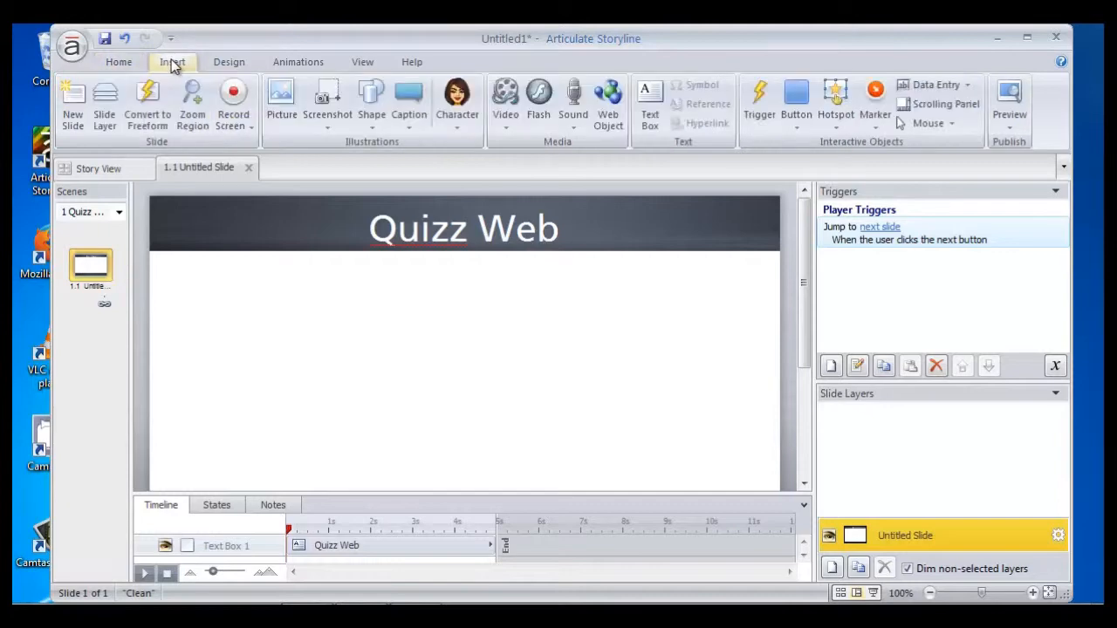
{"action": "left_click", "coordinate": [282, 95]}
{"action": "left_click_drag", "start_coordinate": [390, 45], "coordinate": [600, 73]}
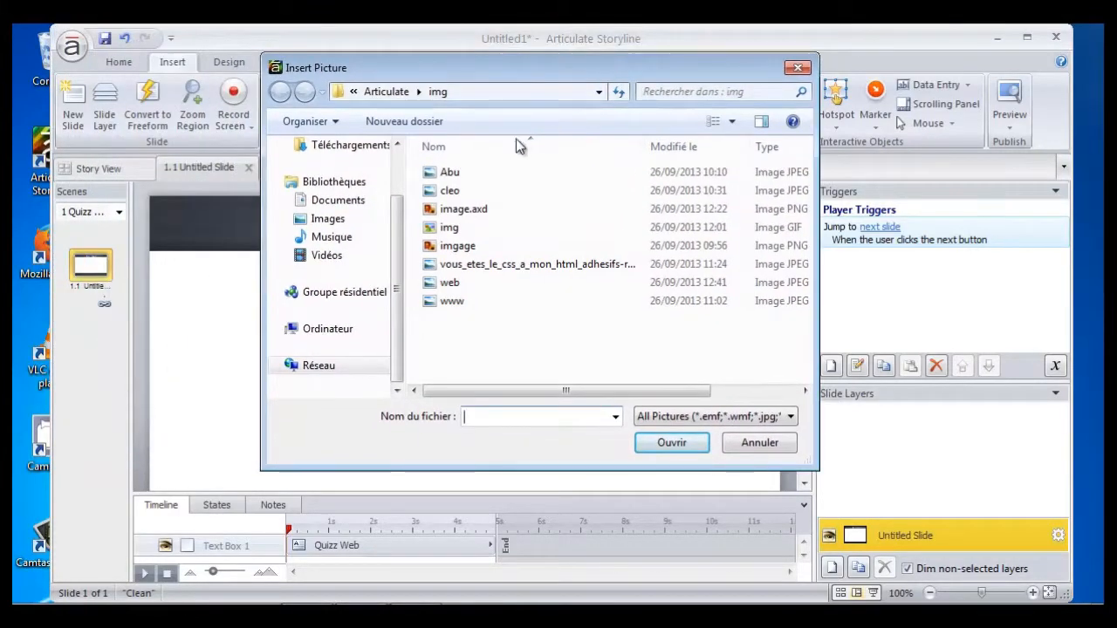
{"action": "left_click", "coordinate": [450, 284]}
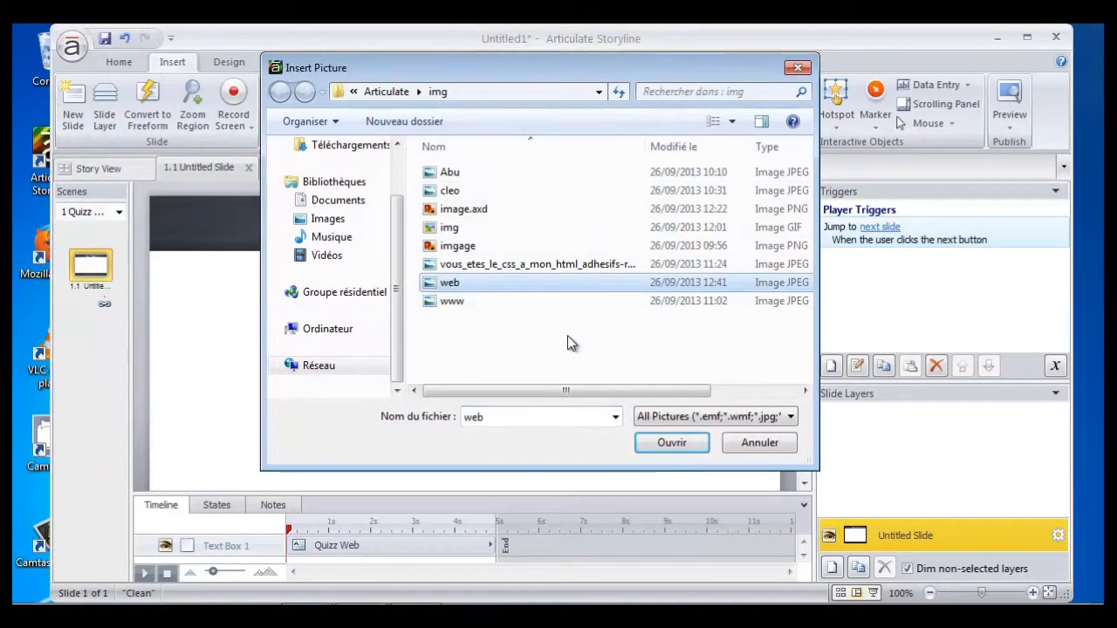
{"action": "left_click", "coordinate": [673, 445]}
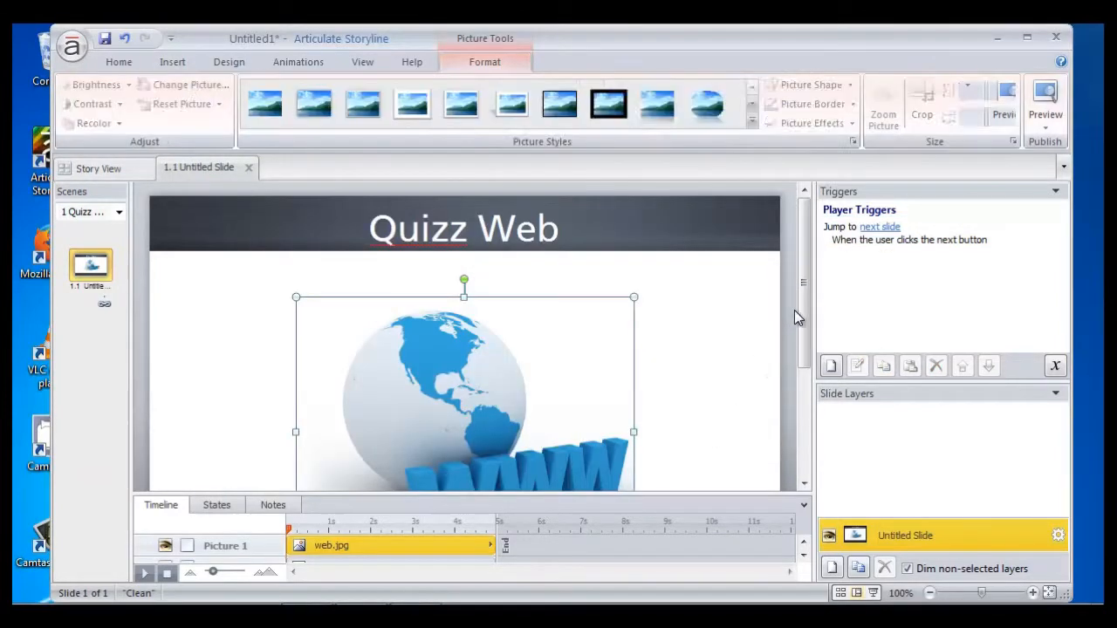
{"action": "left_click_drag", "start_coordinate": [804, 305], "coordinate": [808, 353]}
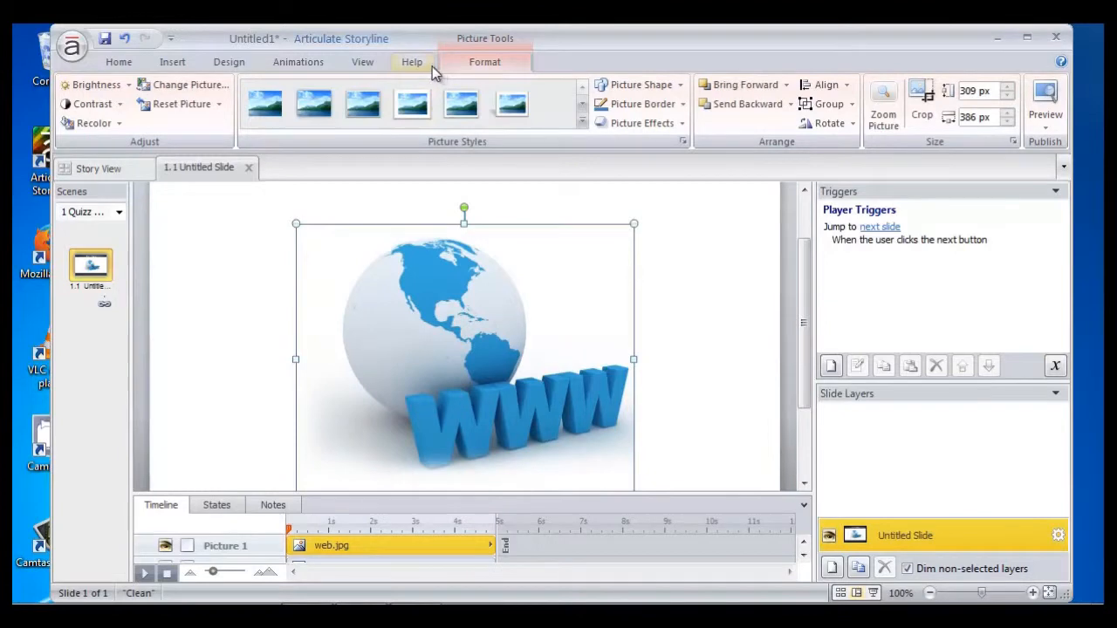
Step: Insert a graded True/False question slide after the title slide
{"action": "left_click", "coordinate": [171, 70]}
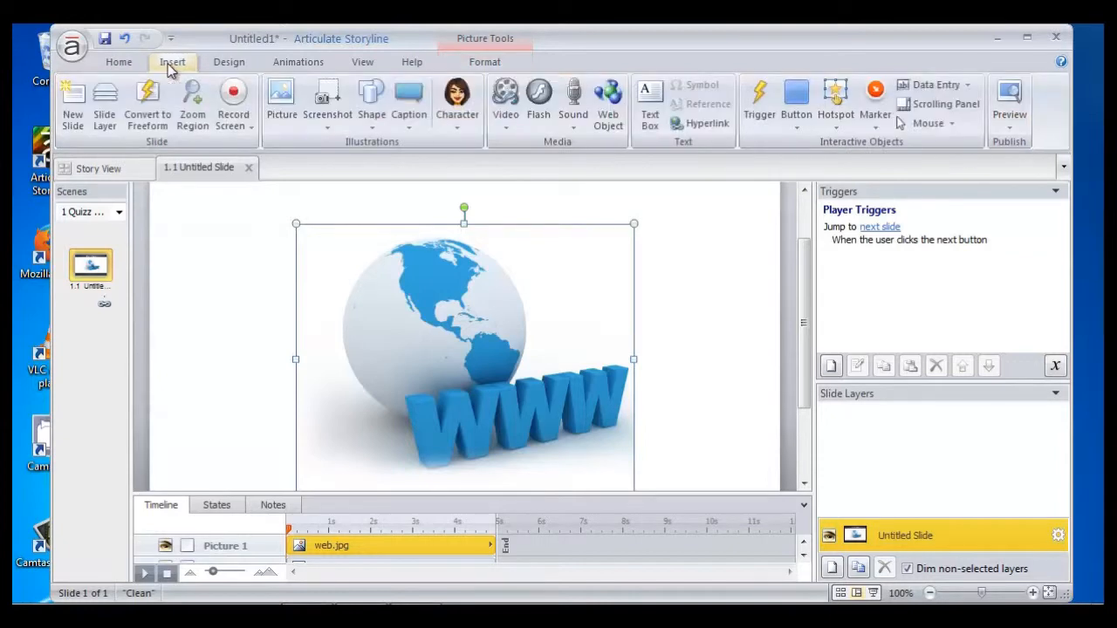
{"action": "left_click", "coordinate": [73, 96]}
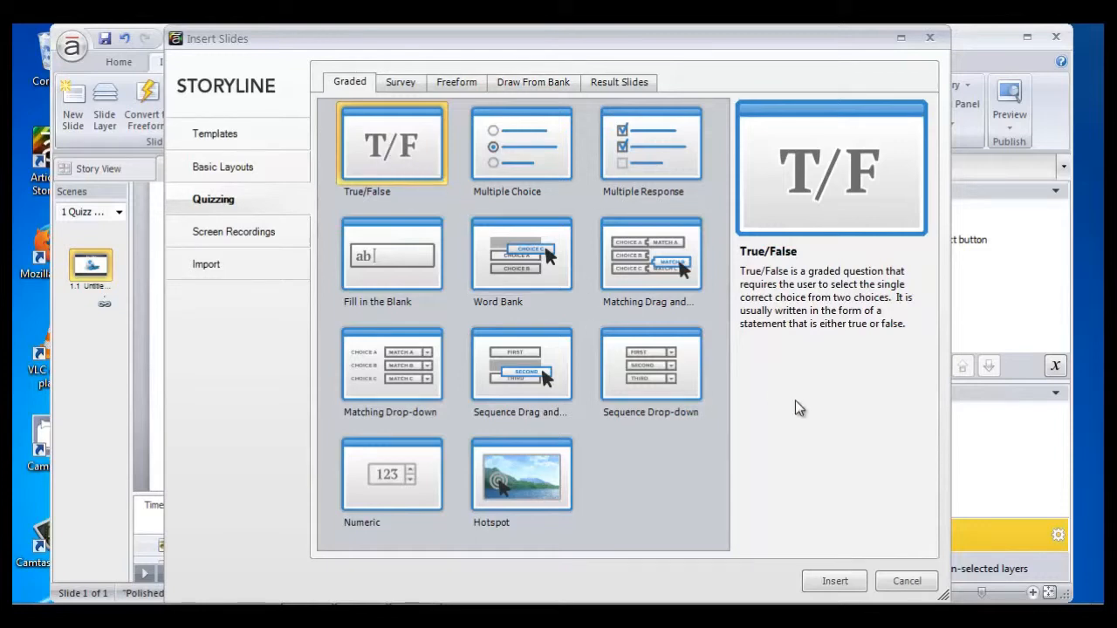
{"action": "left_click", "coordinate": [843, 584]}
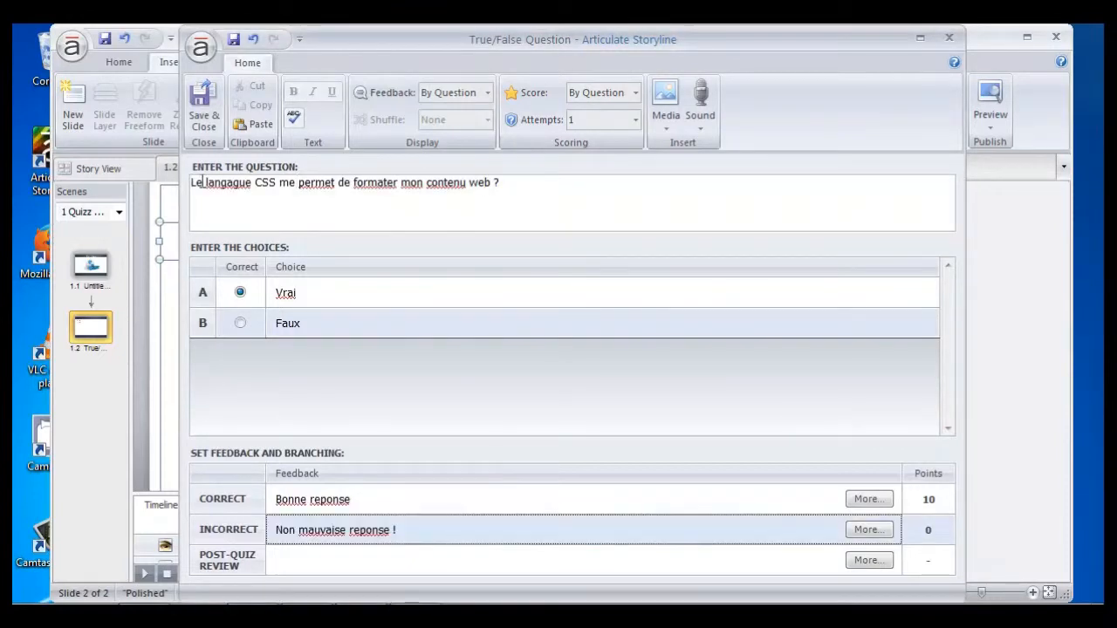
Step: Review the True/False form's question text, answer choices, correct and incorrect feedback, and points for each answer
{"action": "triple_click", "coordinate": [244, 184]}
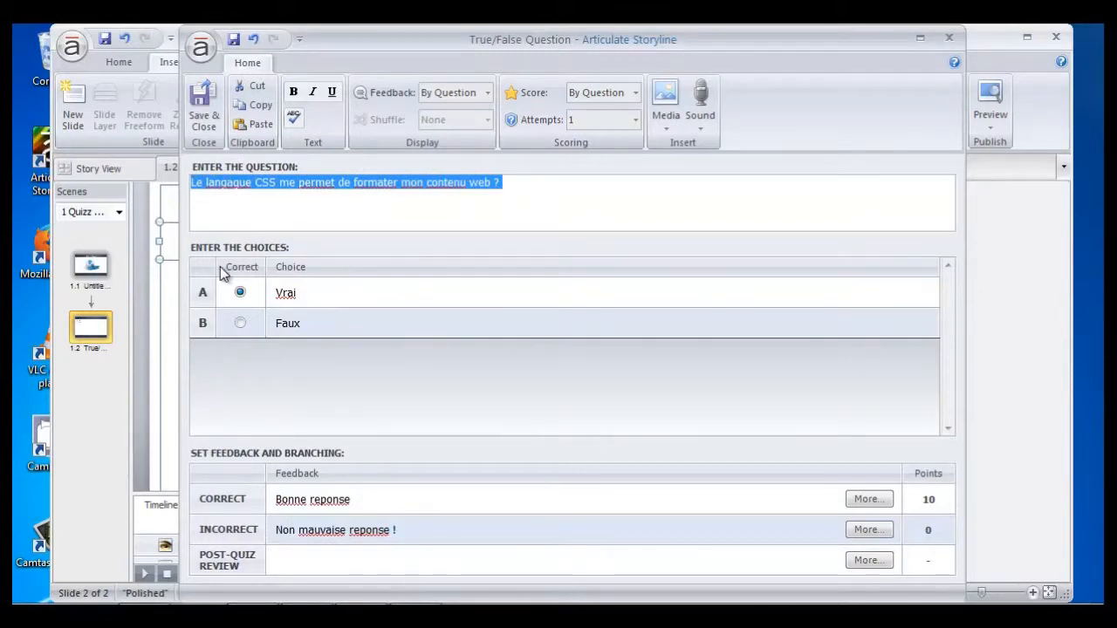
{"action": "left_click", "coordinate": [358, 290]}
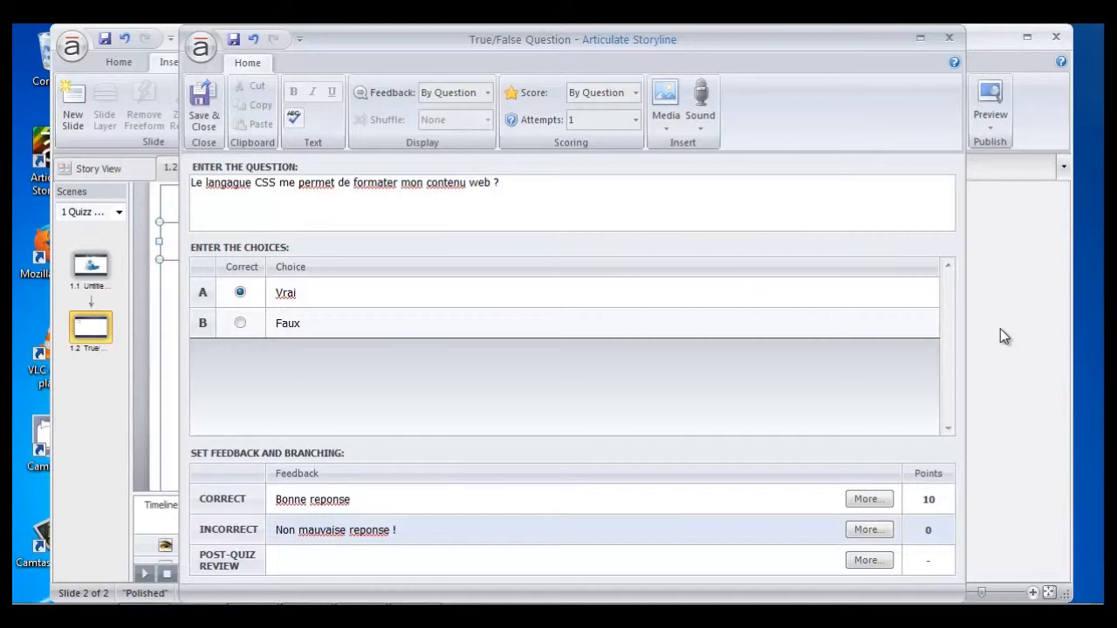
{"action": "key", "text": "F2"}
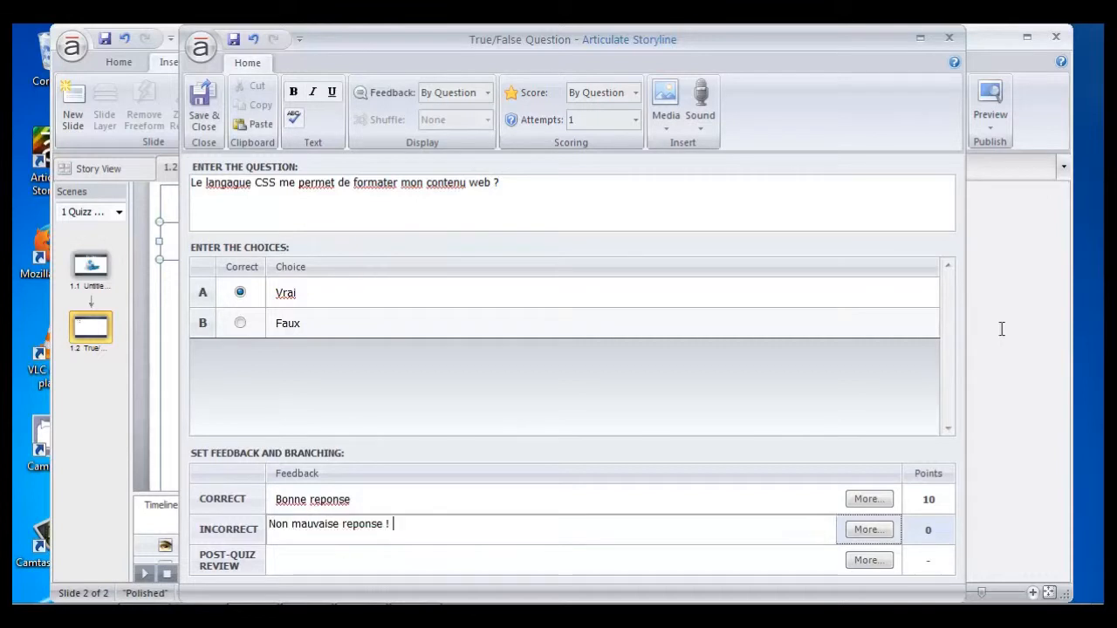
{"action": "key", "text": "ctrl+shift+Left"}
{"action": "key", "text": "ctrl+shift+Left"}
{"action": "key", "text": "ctrl+shift+Left"}
{"action": "key", "text": "ctrl+shift+Left"}
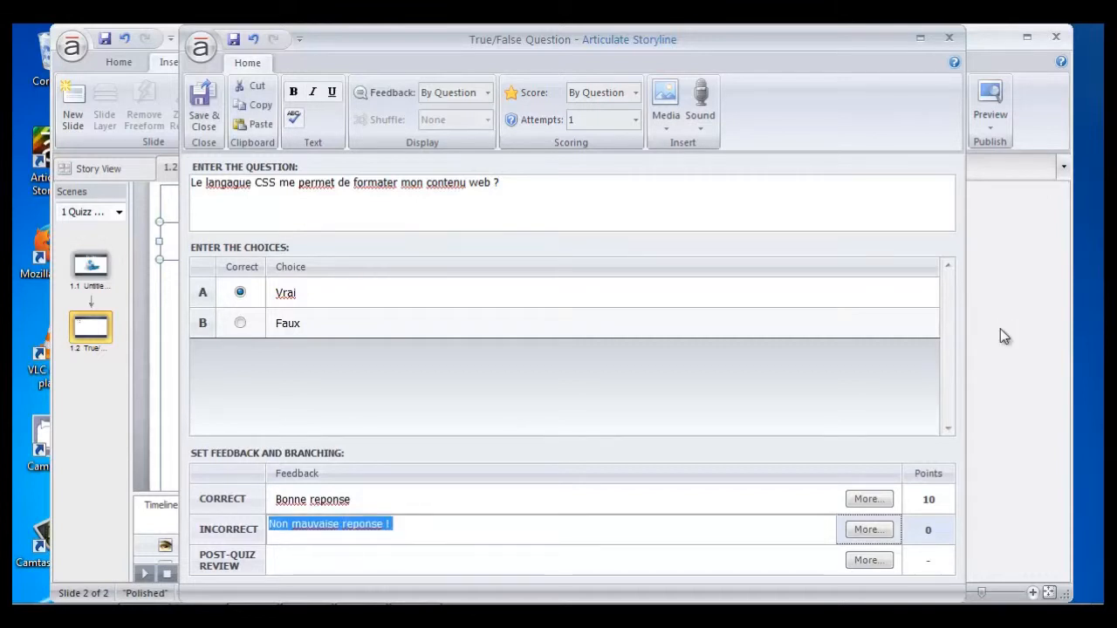
{"action": "key", "text": "End"}
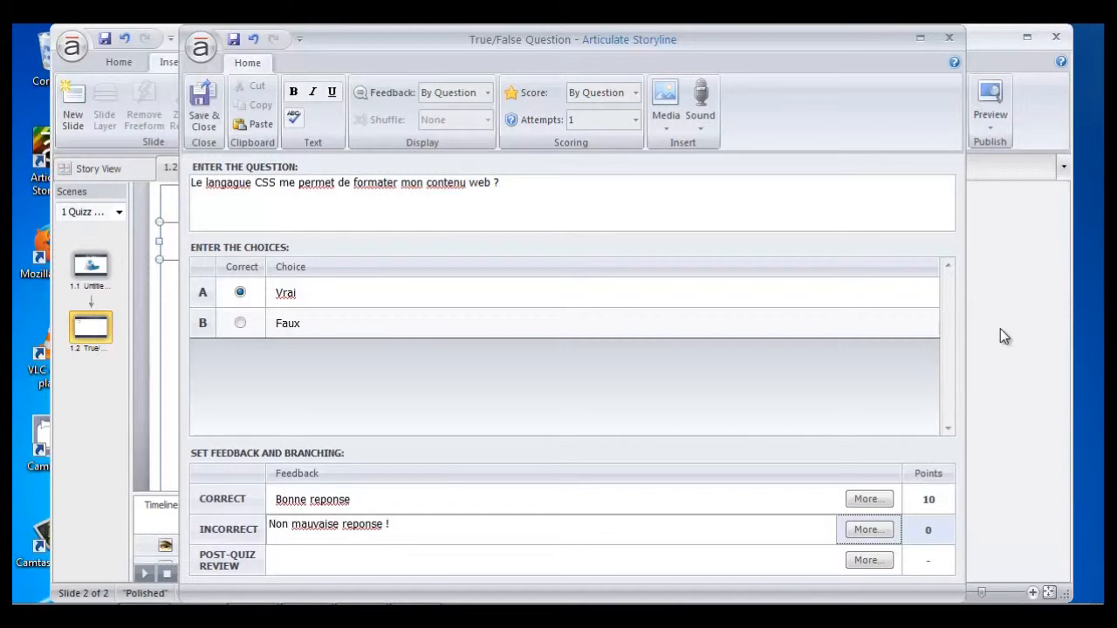
{"action": "key", "text": "shift+Tab"}
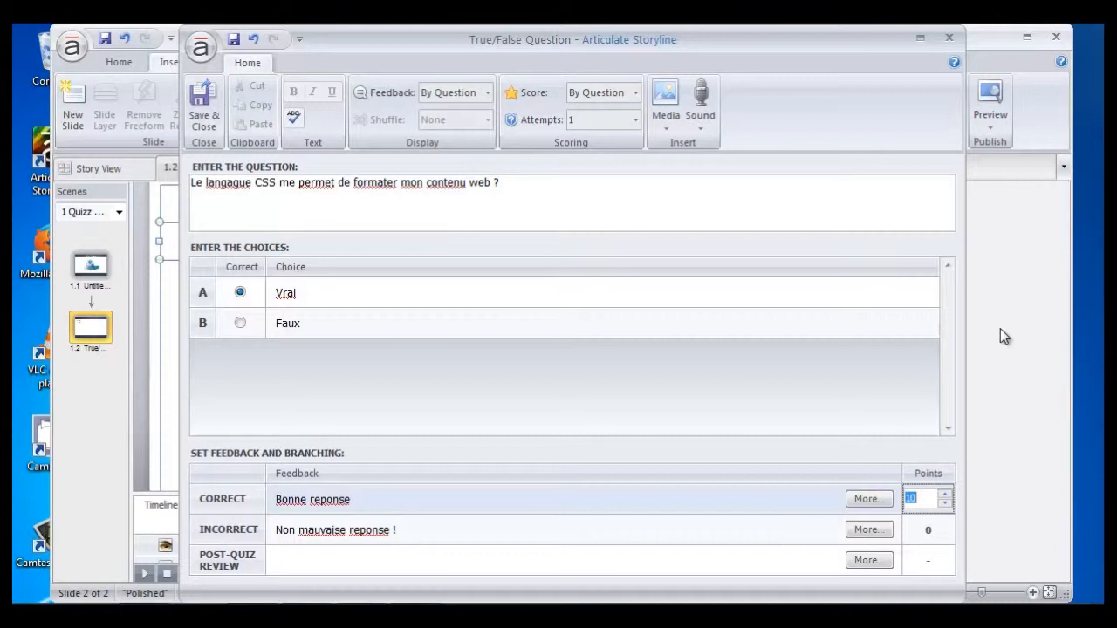
{"action": "key", "text": "Return"}
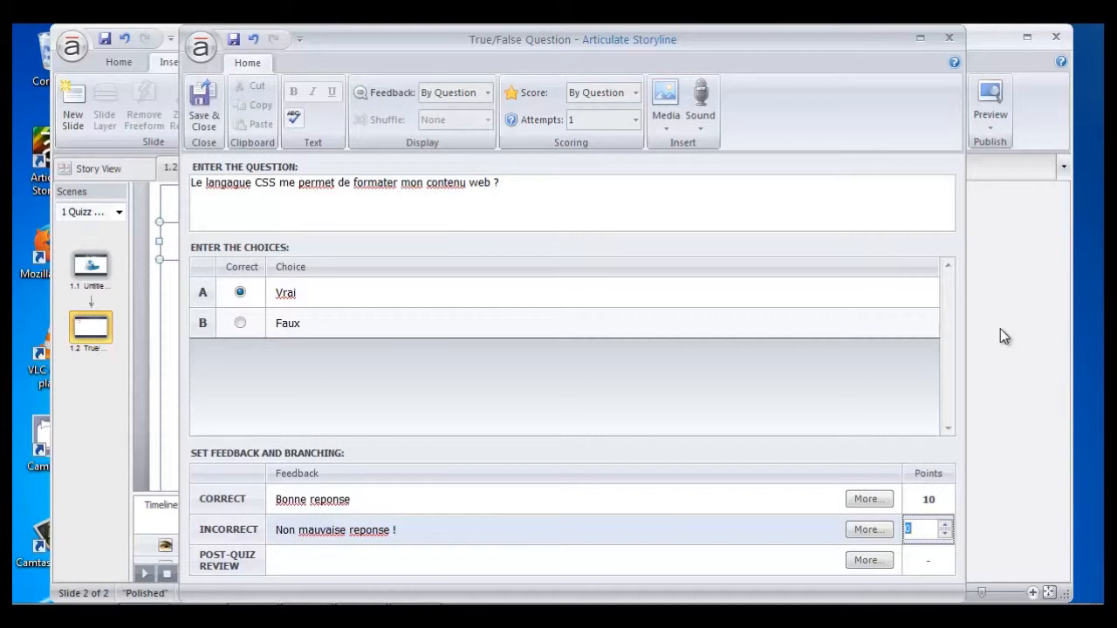
{"action": "left_click", "coordinate": [691, 208]}
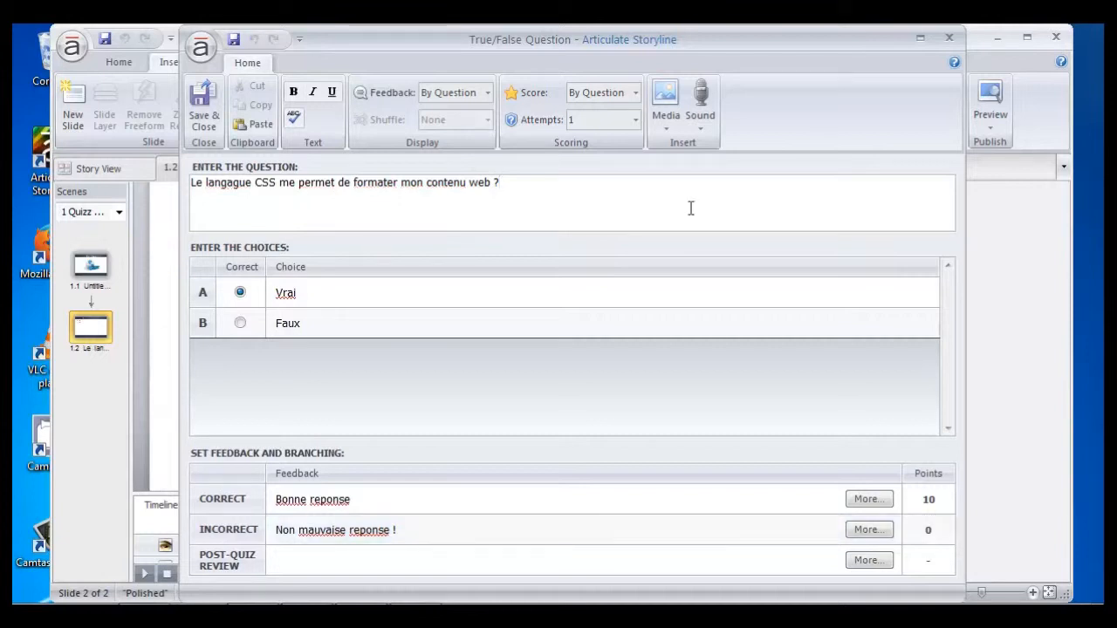
Step: Attach the CSS picture "image.axd" to the True/False question, then save and close the question form
{"action": "left_click", "coordinate": [663, 129]}
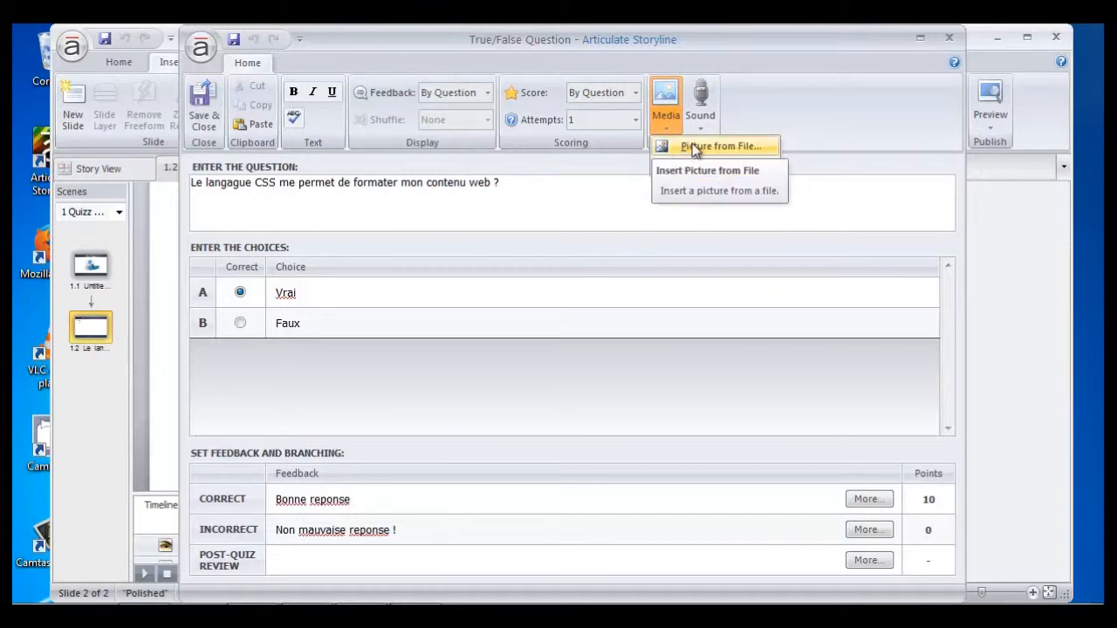
{"action": "left_click", "coordinate": [743, 147]}
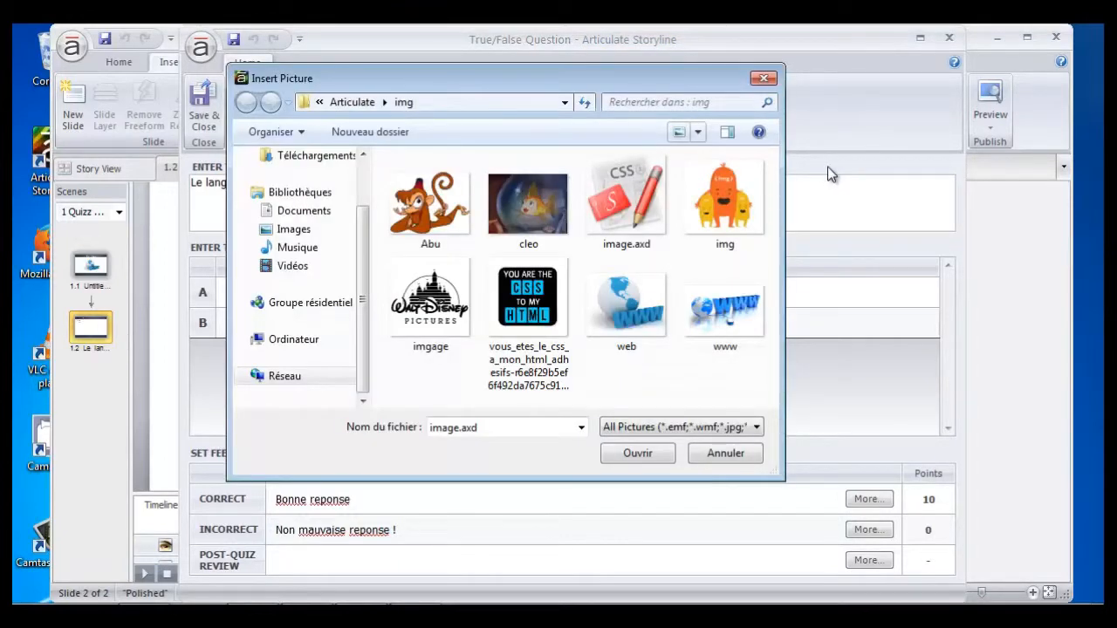
{"action": "left_click", "coordinate": [625, 193]}
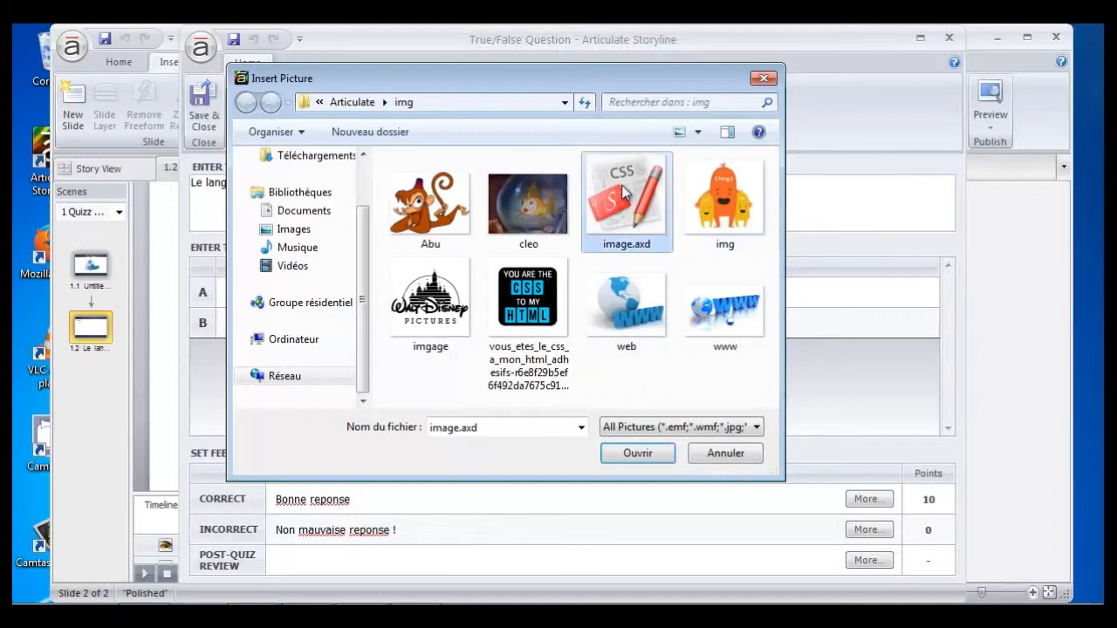
{"action": "left_click", "coordinate": [651, 461]}
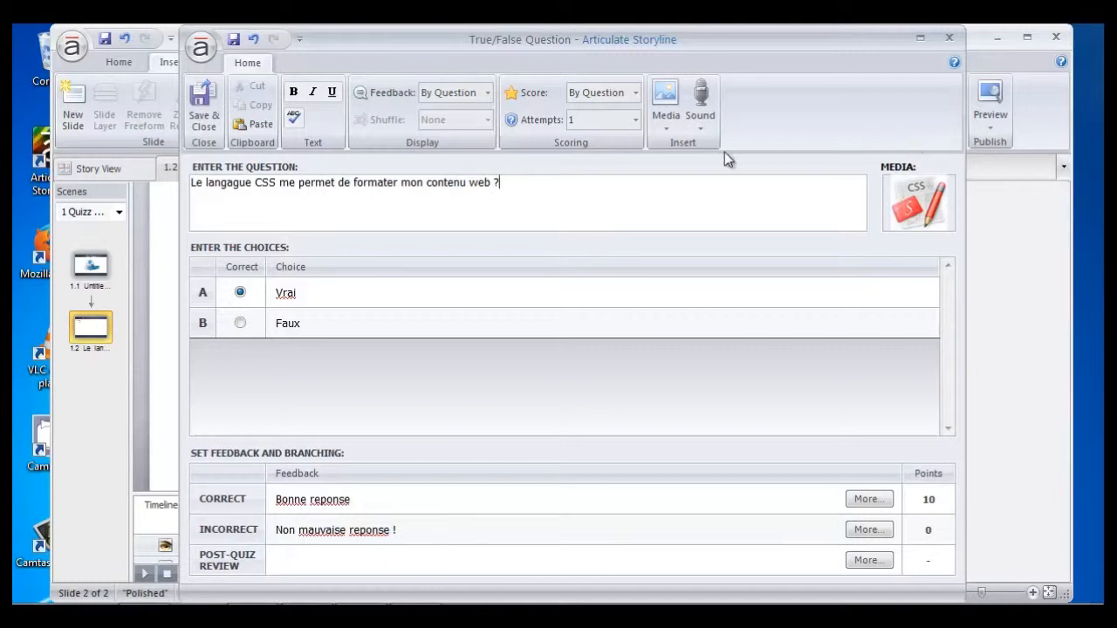
{"action": "left_click", "coordinate": [201, 110]}
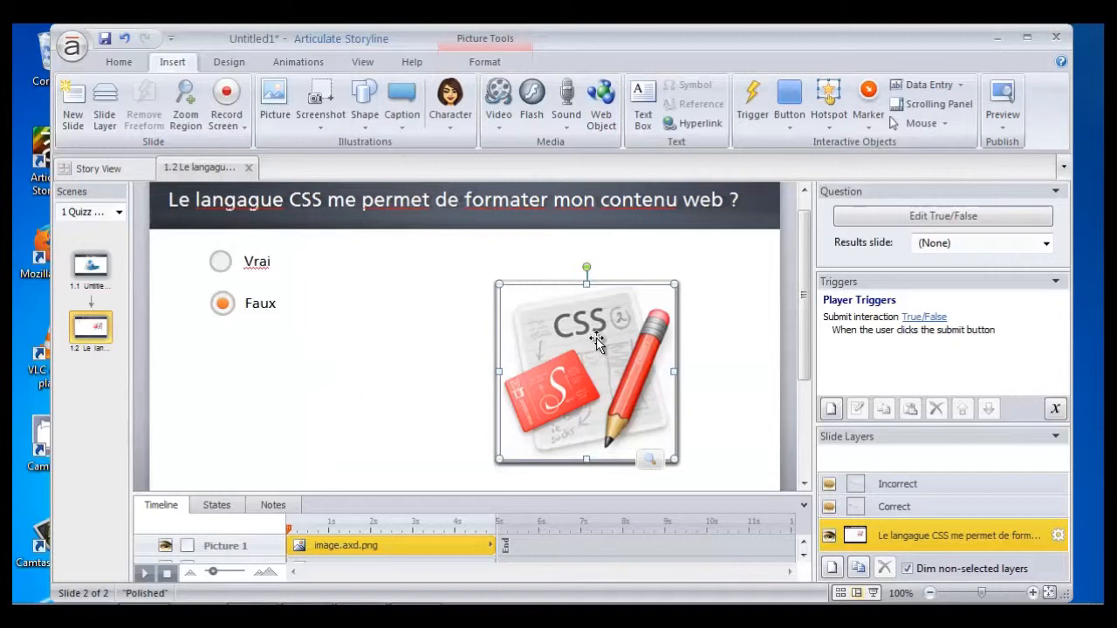
Step: Place the CSS picture in the left half of the question slide and the Vrai/Faux choices to its right, leaving the question form saved and closed
{"action": "left_click_drag", "start_coordinate": [631, 317], "coordinate": [324, 388]}
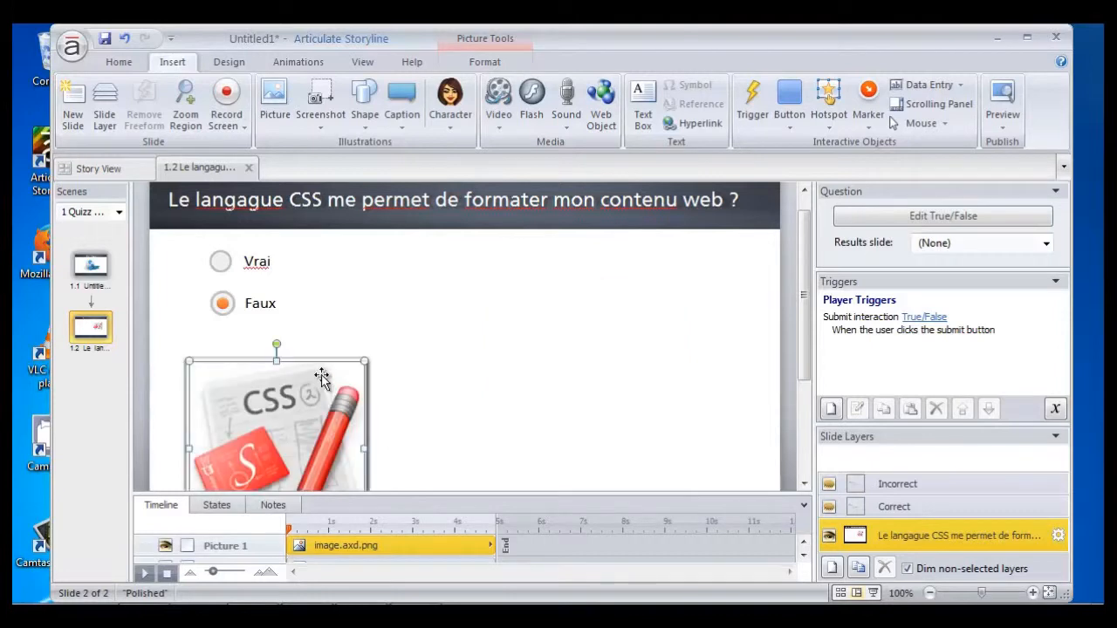
{"action": "left_click", "coordinate": [262, 301]}
{"action": "left_click", "coordinate": [601, 346]}
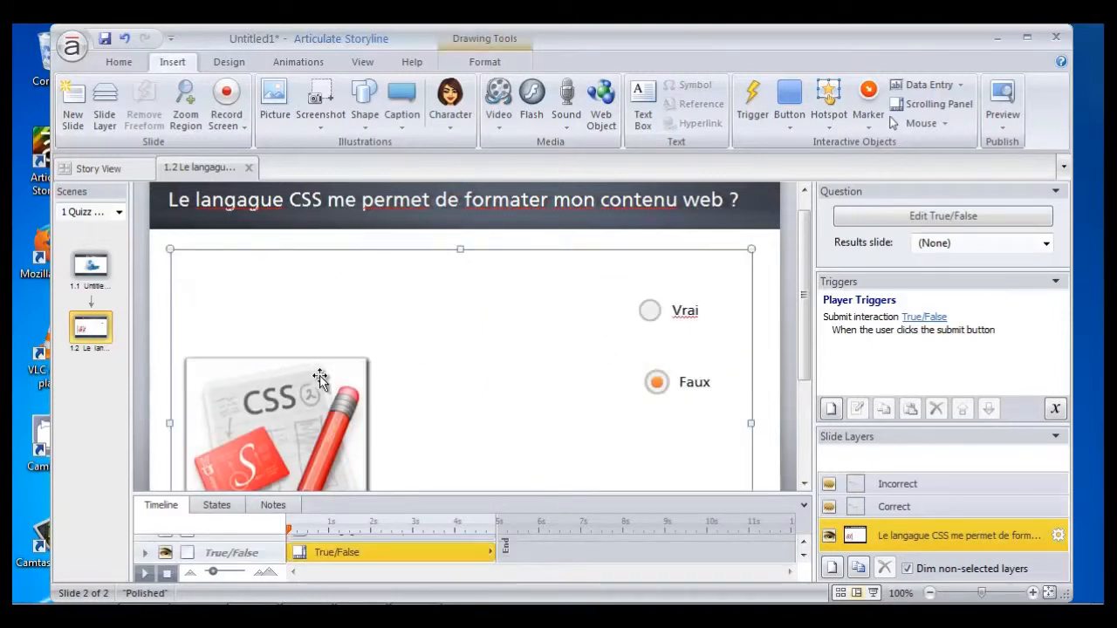
{"action": "left_click_drag", "start_coordinate": [325, 374], "coordinate": [413, 300]}
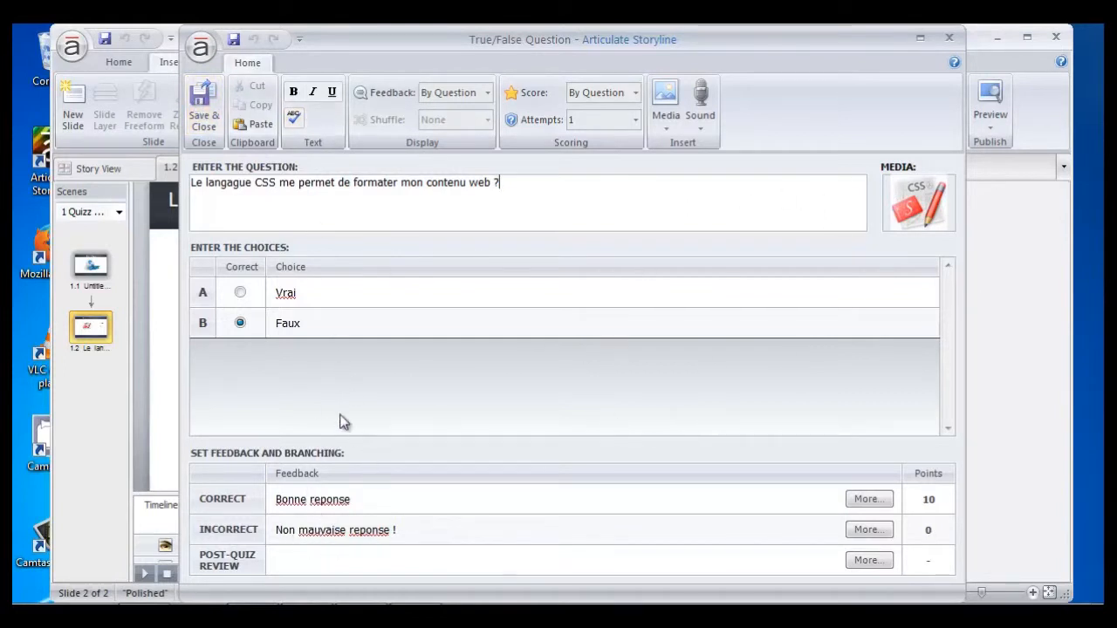
{"action": "left_click", "coordinate": [206, 98]}
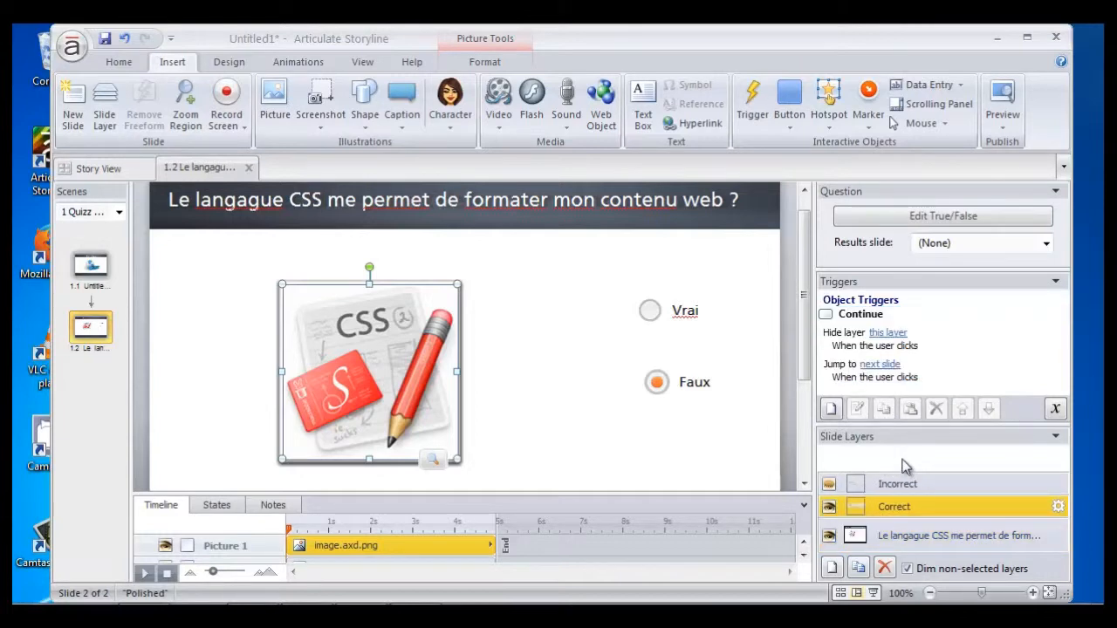
Step: Examine the True/False question's Correct and Incorrect feedback layers, including their titles, feedback texts and the Continue button's triggers
{"action": "left_click", "coordinate": [897, 506]}
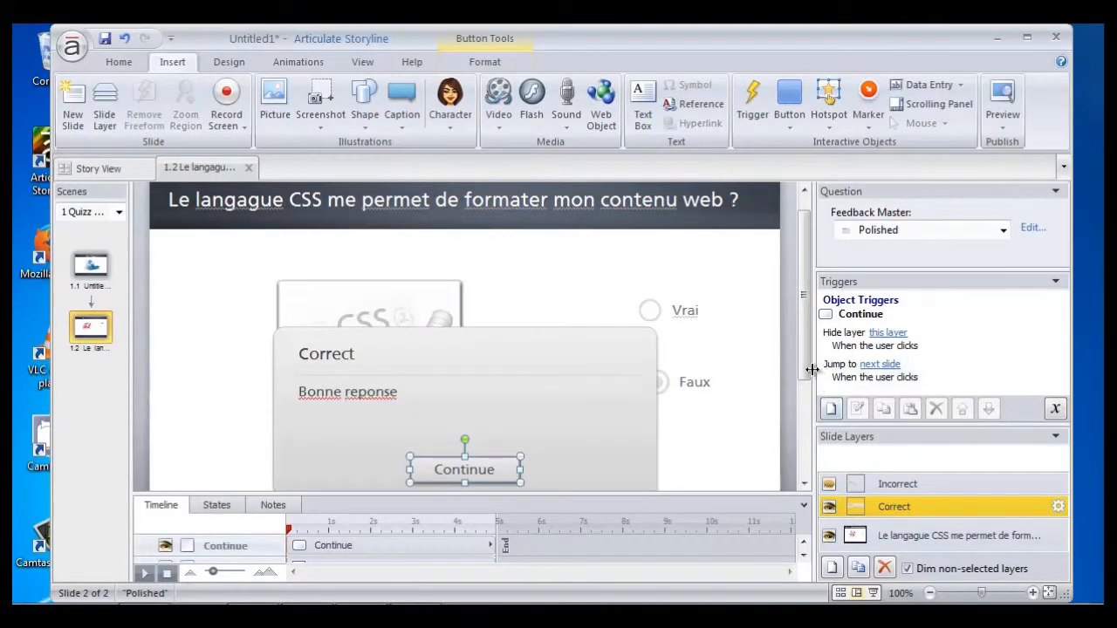
{"action": "left_click_drag", "start_coordinate": [804, 365], "coordinate": [799, 419]}
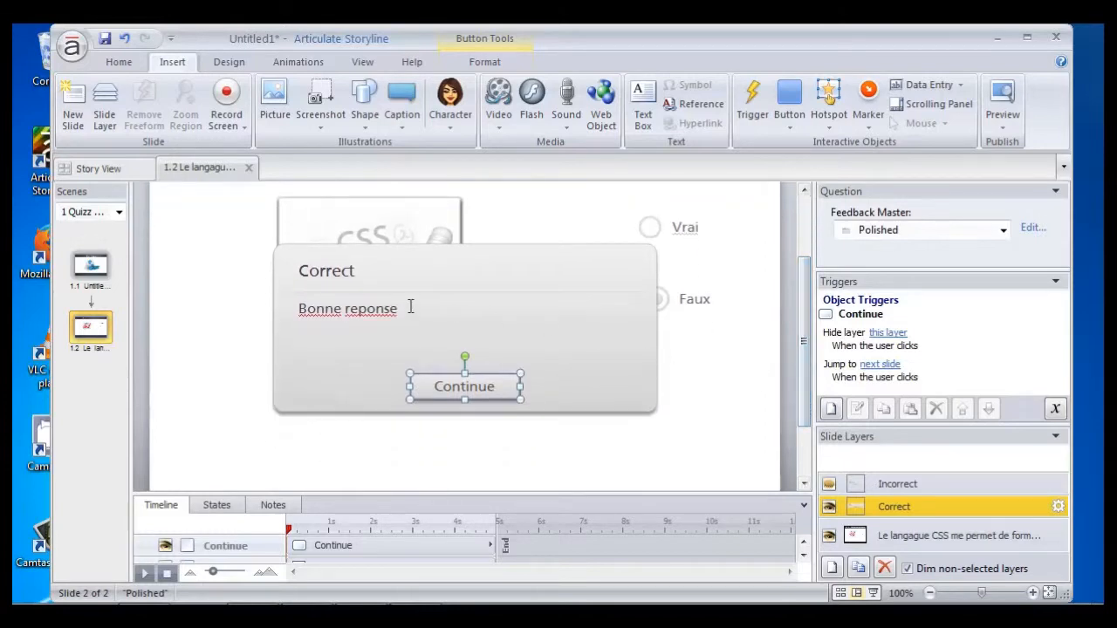
{"action": "left_click", "coordinate": [357, 270]}
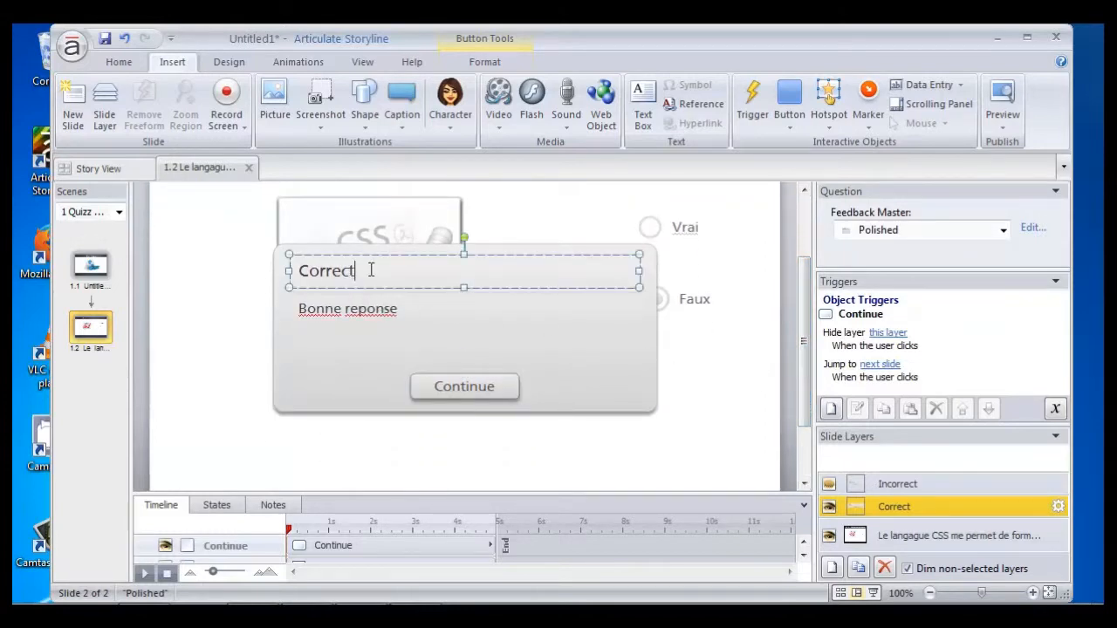
{"action": "left_click", "coordinate": [402, 308]}
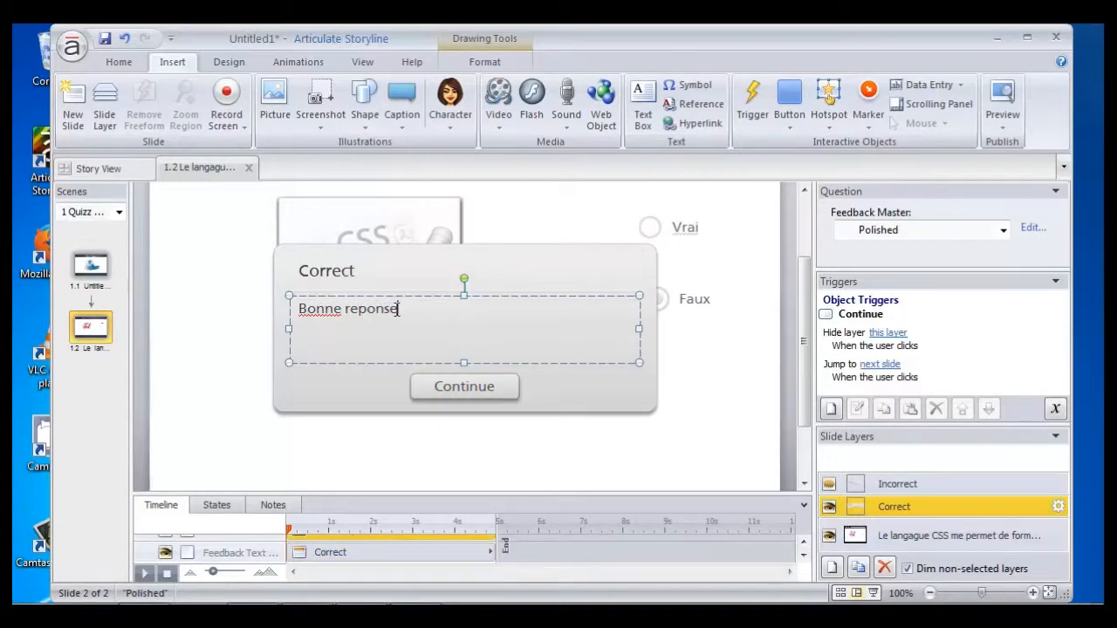
{"action": "left_click", "coordinate": [330, 273]}
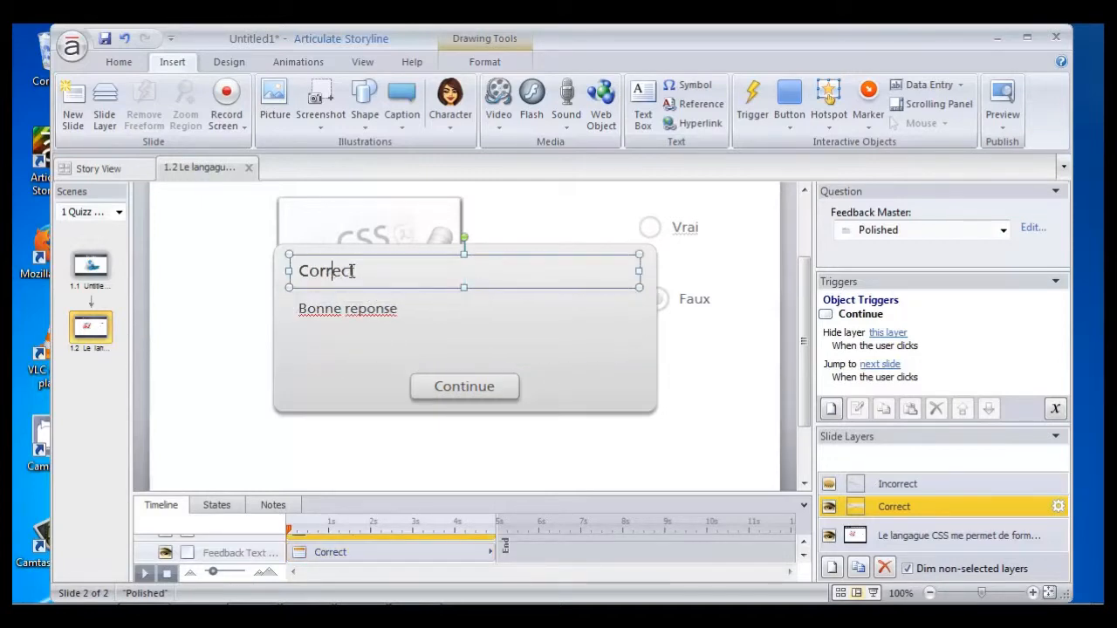
{"action": "left_click", "coordinate": [464, 387]}
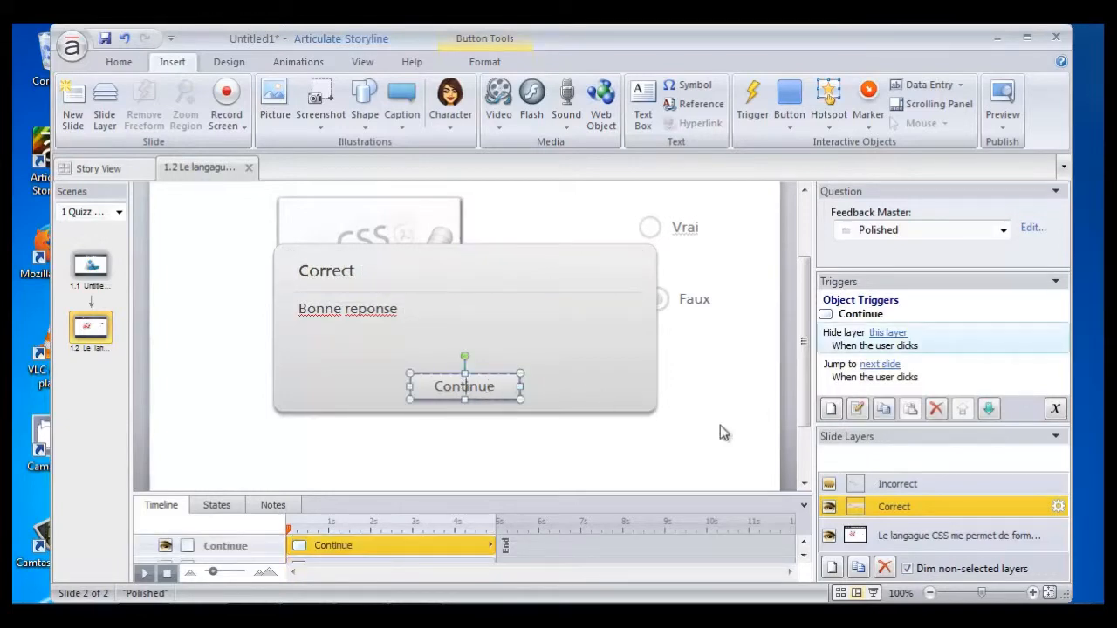
{"action": "left_click", "coordinate": [917, 487]}
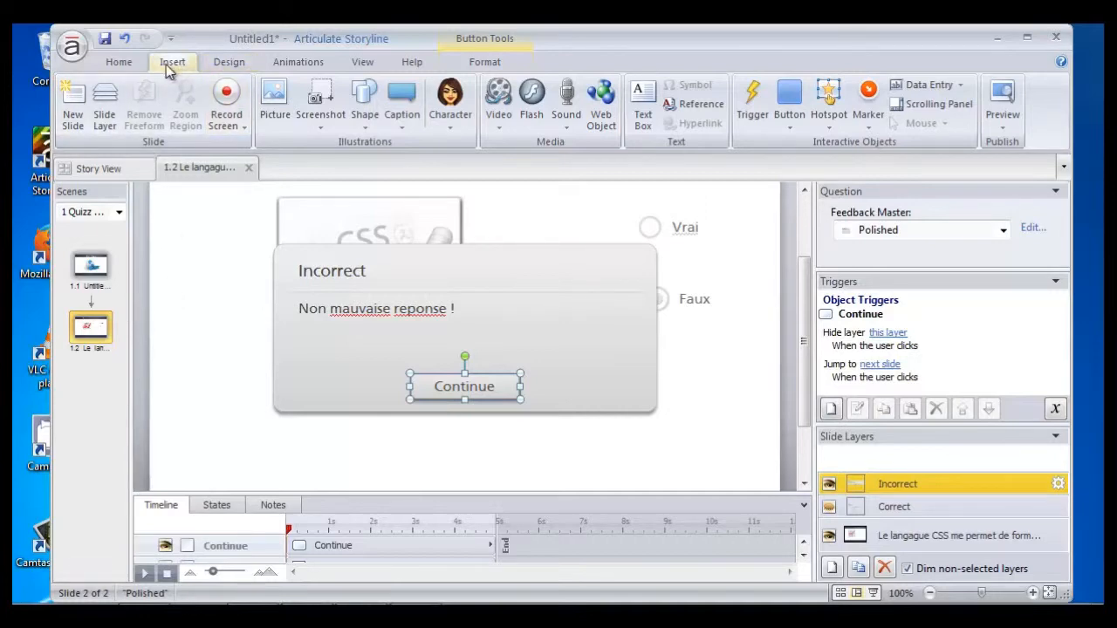
Step: Insert a graded Multiple Choice question slide, and save and close the form of the question "Que signifie les WWW ?"
{"action": "left_click", "coordinate": [73, 104]}
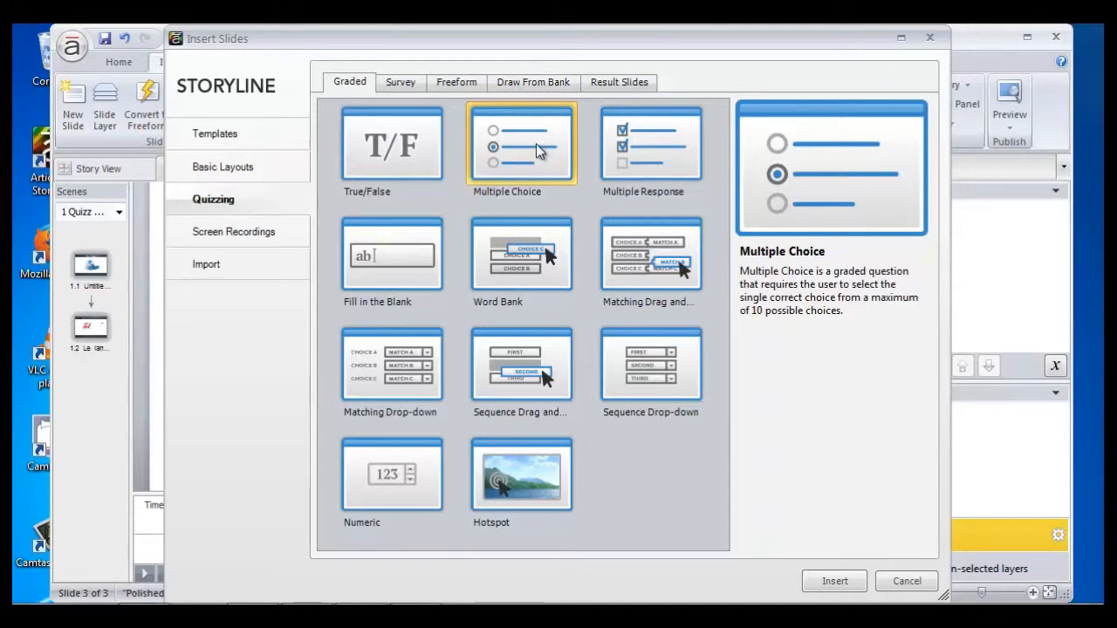
{"action": "left_click", "coordinate": [830, 585]}
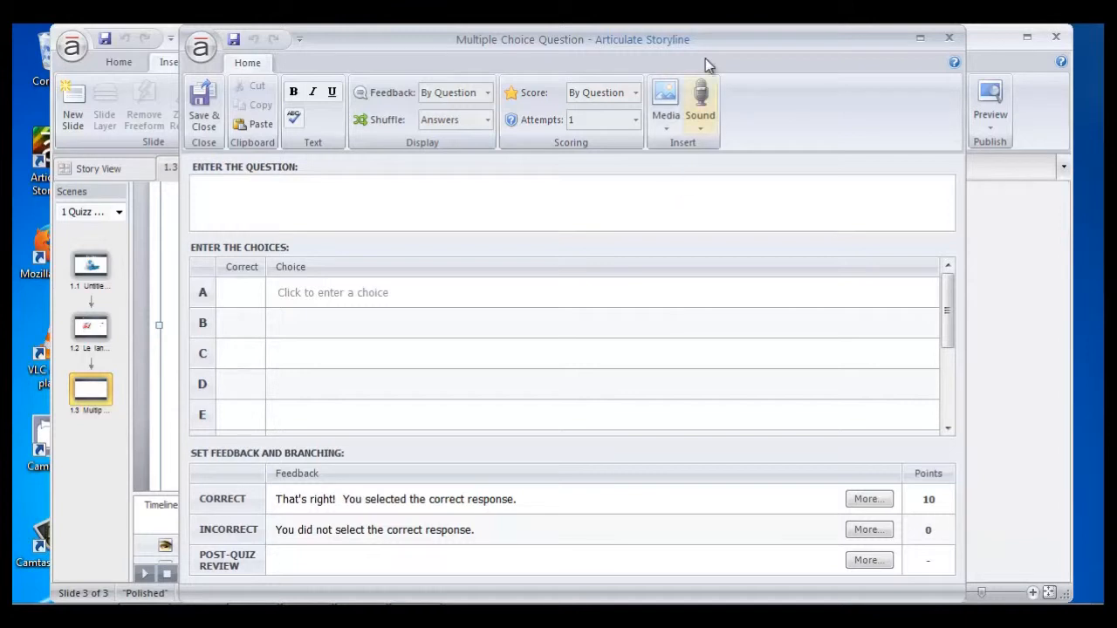
{"action": "left_click_drag", "start_coordinate": [704, 31], "coordinate": [699, 30]}
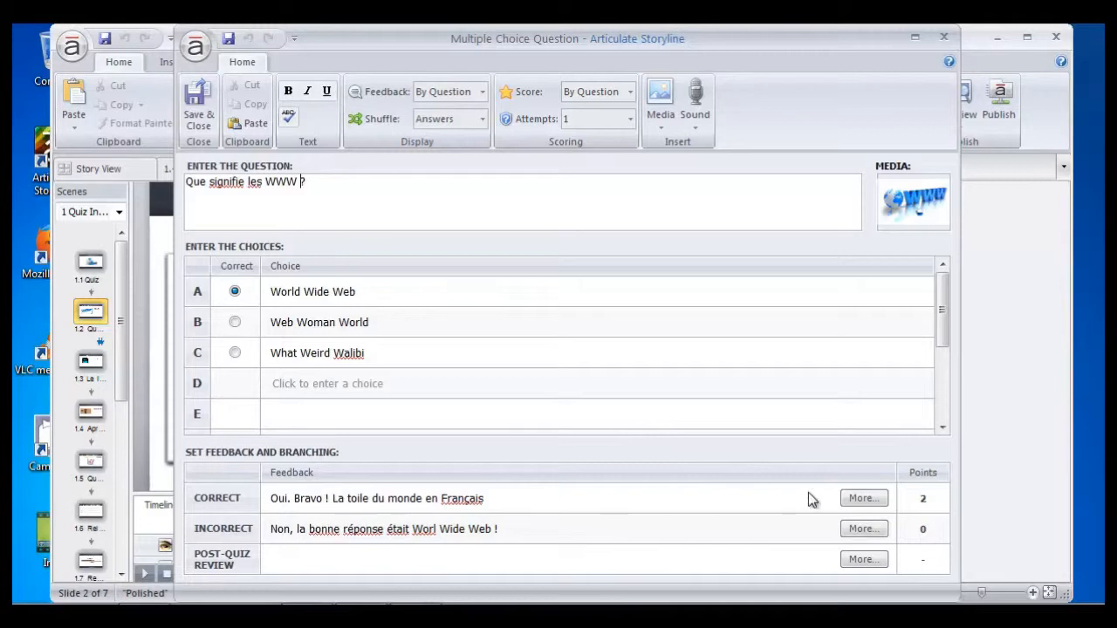
{"action": "left_click", "coordinate": [193, 108]}
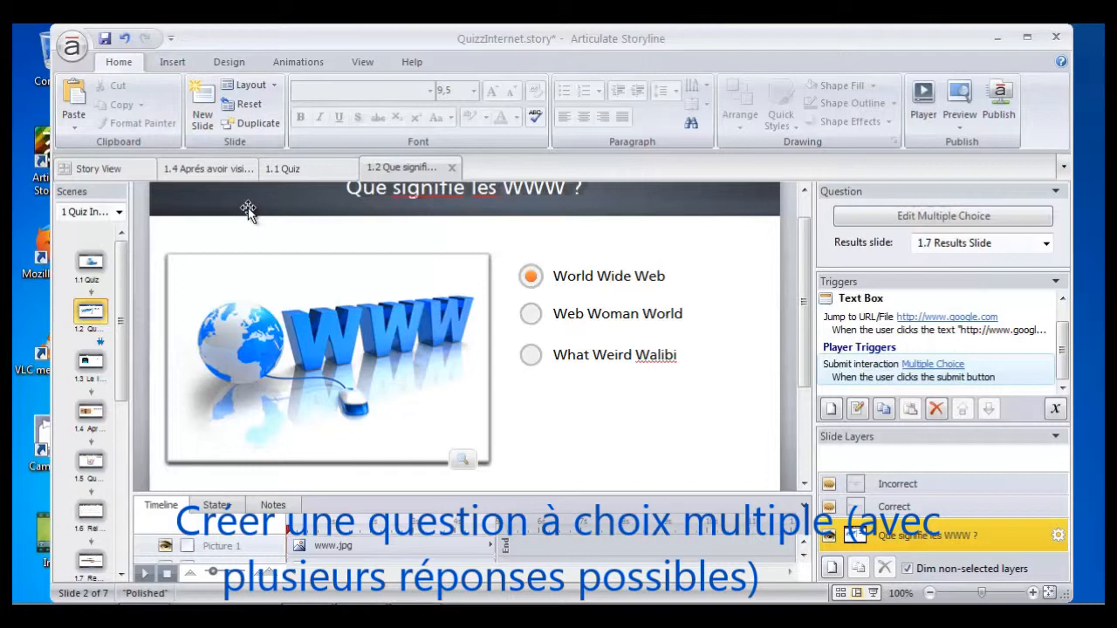
Step: Insert a graded Multiple Response question slide, and save and close the form of the Web 2.0 video question
{"action": "left_click", "coordinate": [199, 120]}
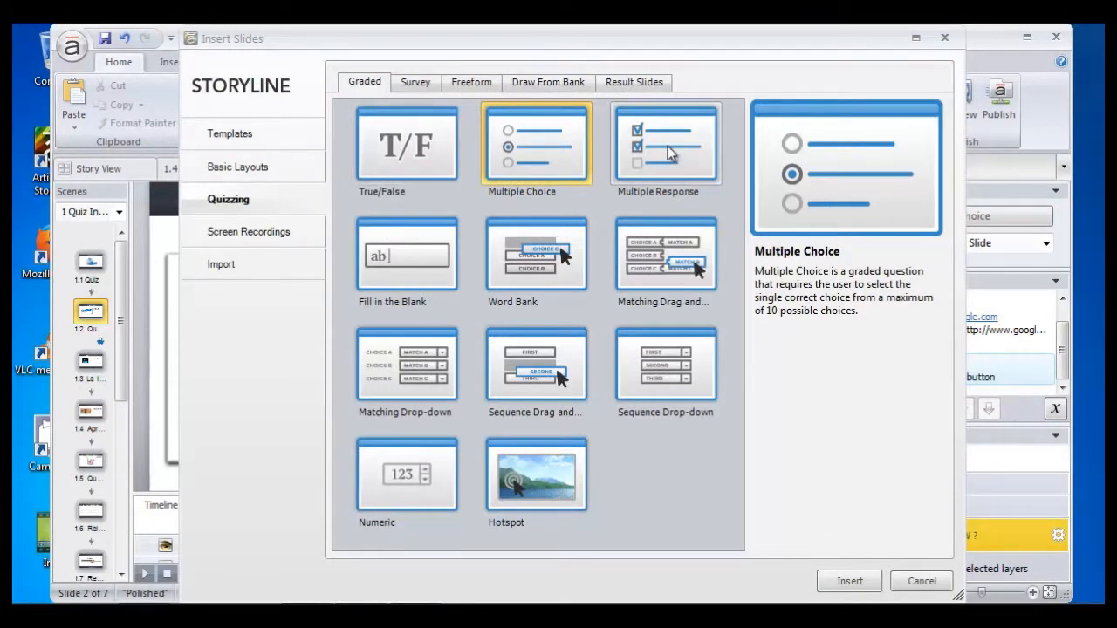
{"action": "left_click", "coordinate": [670, 153]}
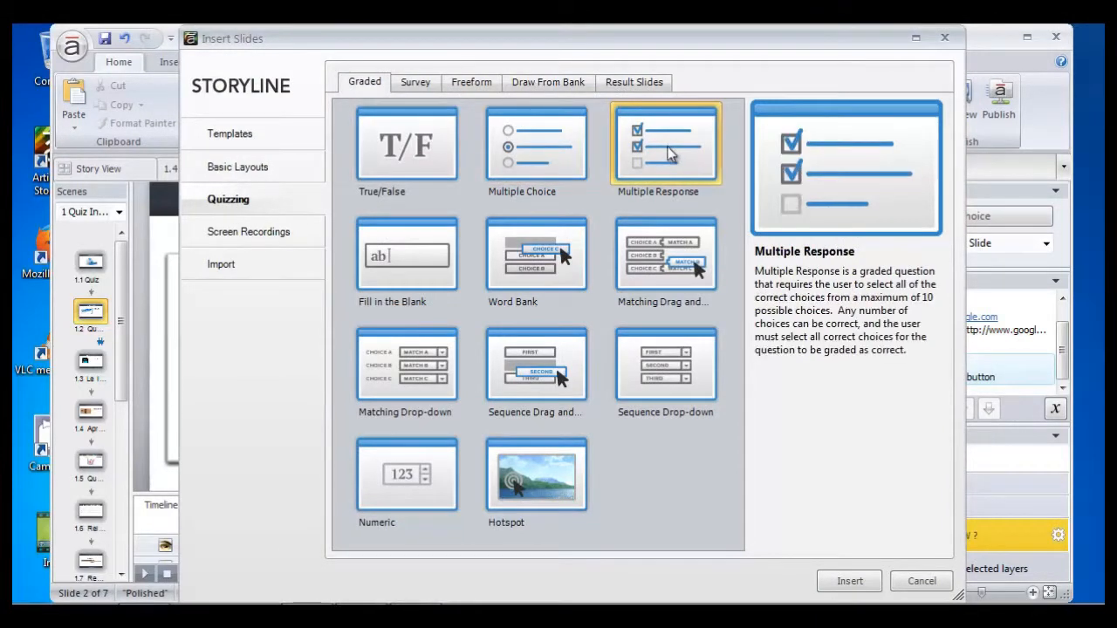
{"action": "left_click", "coordinate": [850, 582]}
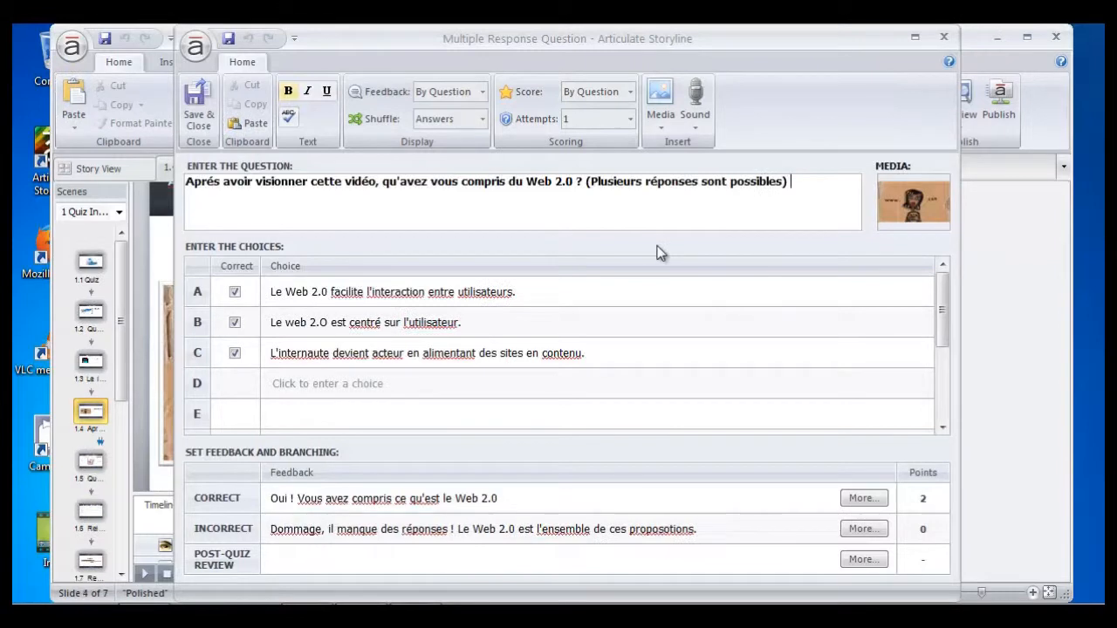
{"action": "left_click_drag", "start_coordinate": [795, 183], "coordinate": [185, 183]}
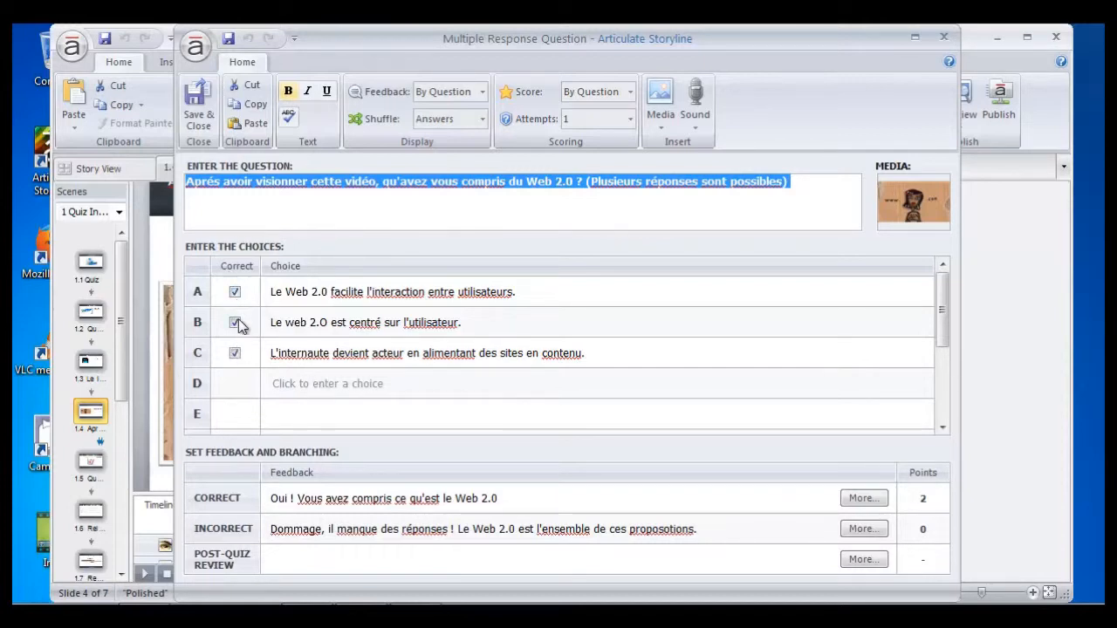
{"action": "left_click", "coordinate": [196, 103]}
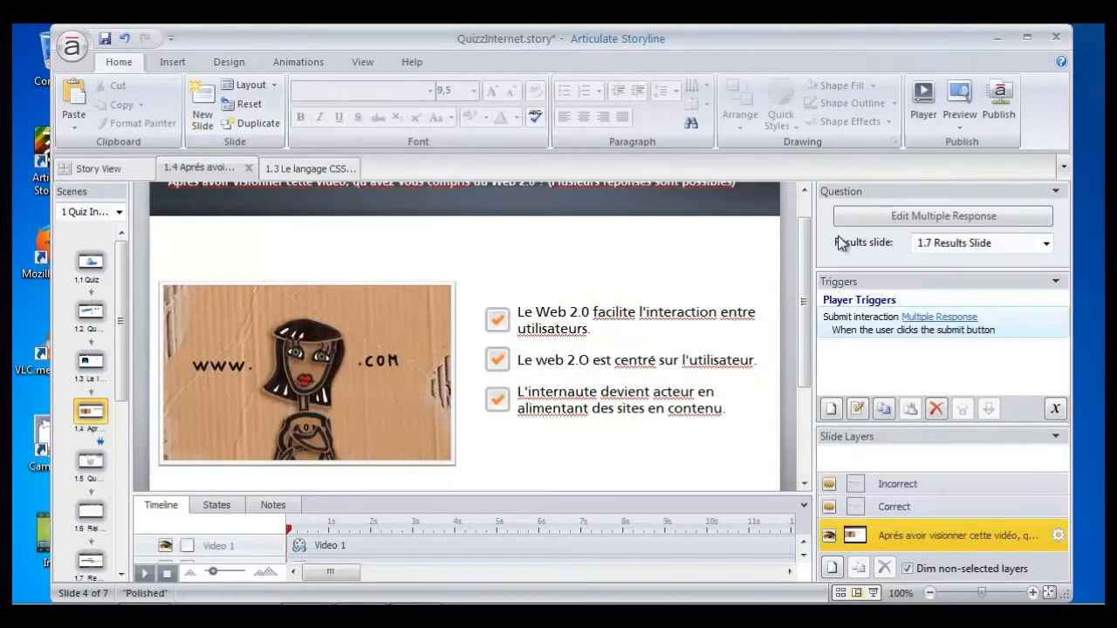
Step: View the Incorrect and Correct feedback layers of the Web 2.0 Multiple Response question
{"action": "left_click", "coordinate": [908, 485]}
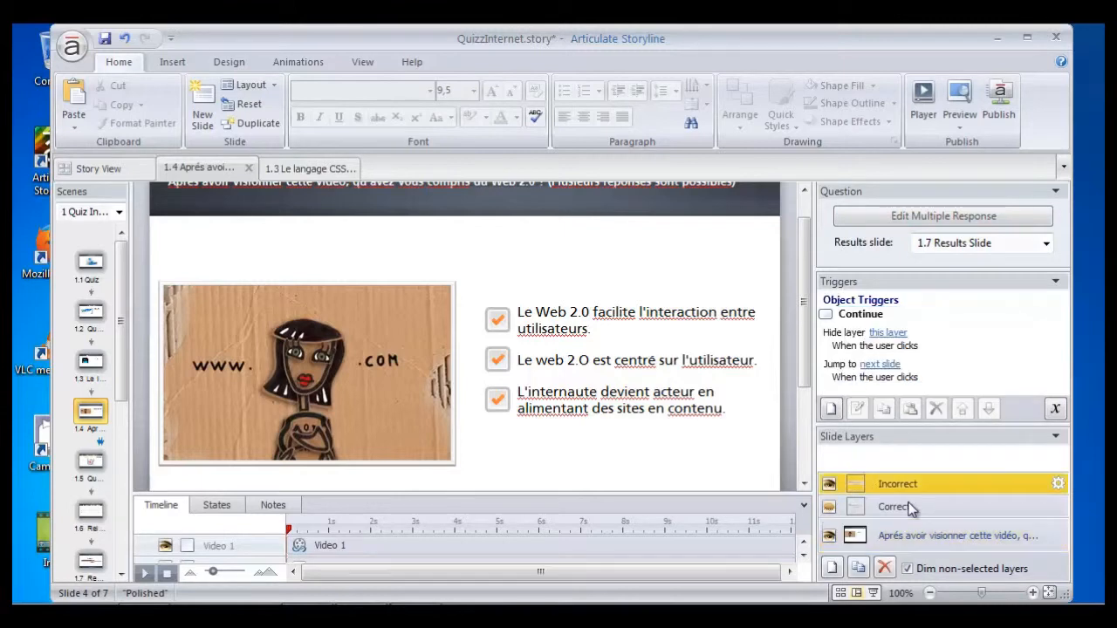
{"action": "left_click", "coordinate": [908, 507]}
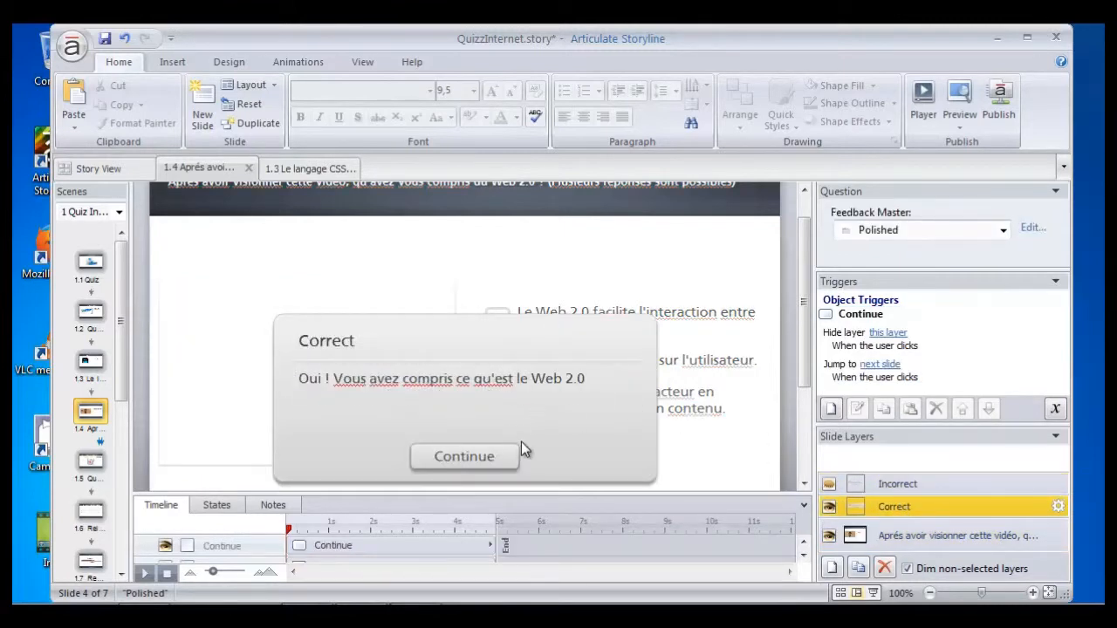
{"action": "scroll", "coordinate": [521, 442], "scroll_direction": "down", "scroll_amount": 2}
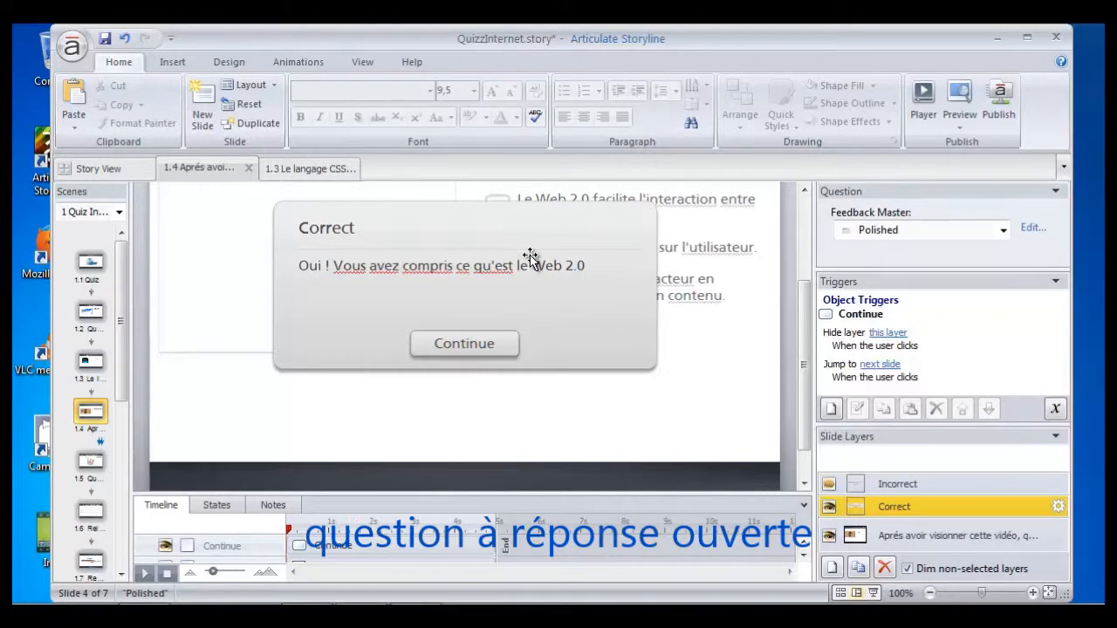
Step: Insert a graded Fill in the Blank question slide
{"action": "left_click", "coordinate": [206, 102]}
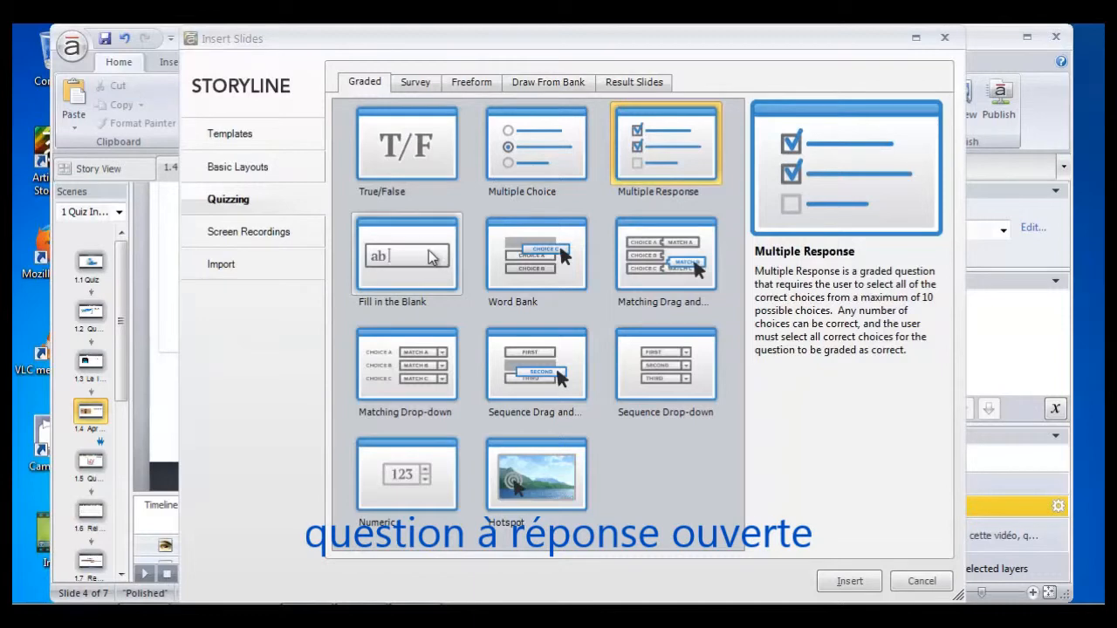
{"action": "left_click", "coordinate": [406, 260]}
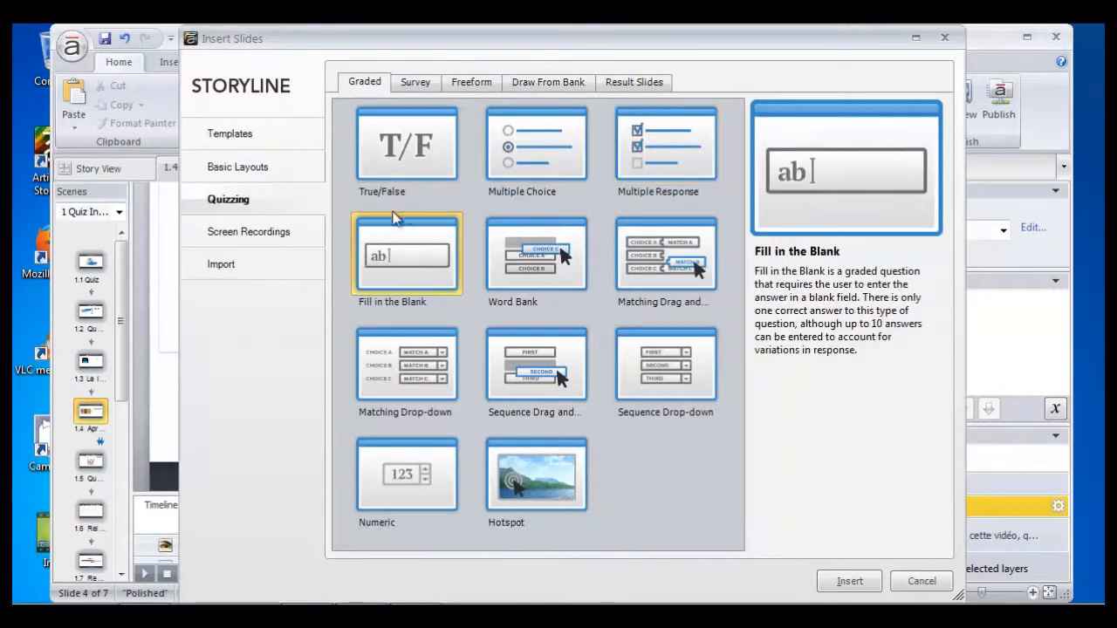
{"action": "left_click", "coordinate": [849, 582]}
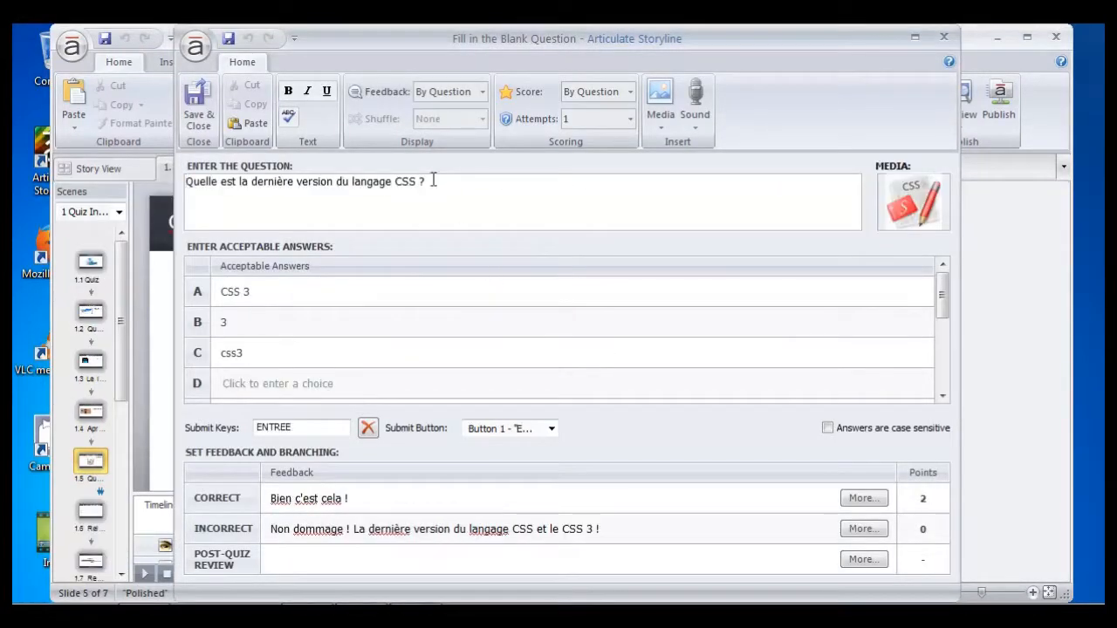
Step: Assign Button 1 as the submit button of the question "Quelle est la dernière version du langage CSS ?", and save and close the form
{"action": "left_click_drag", "start_coordinate": [429, 182], "coordinate": [191, 189]}
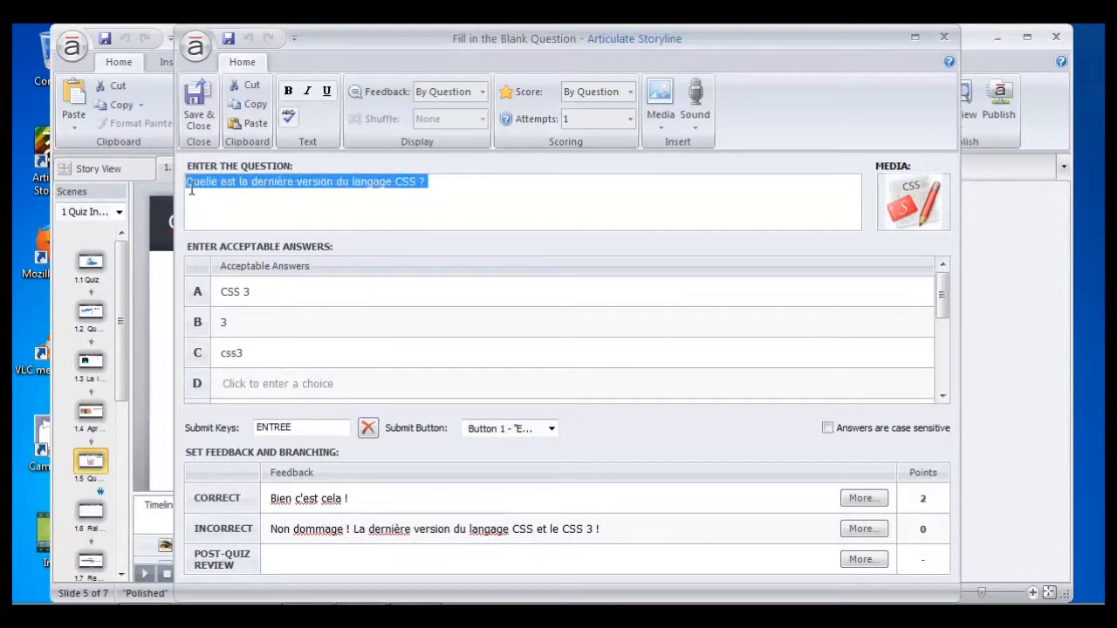
{"action": "left_click", "coordinate": [285, 198]}
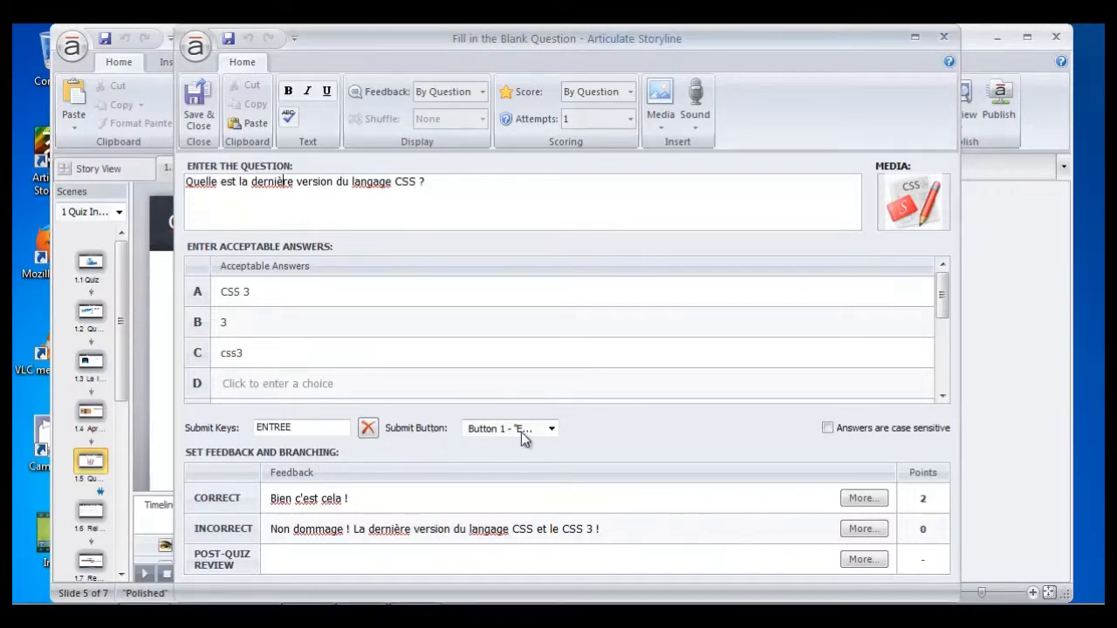
{"action": "left_click", "coordinate": [551, 430]}
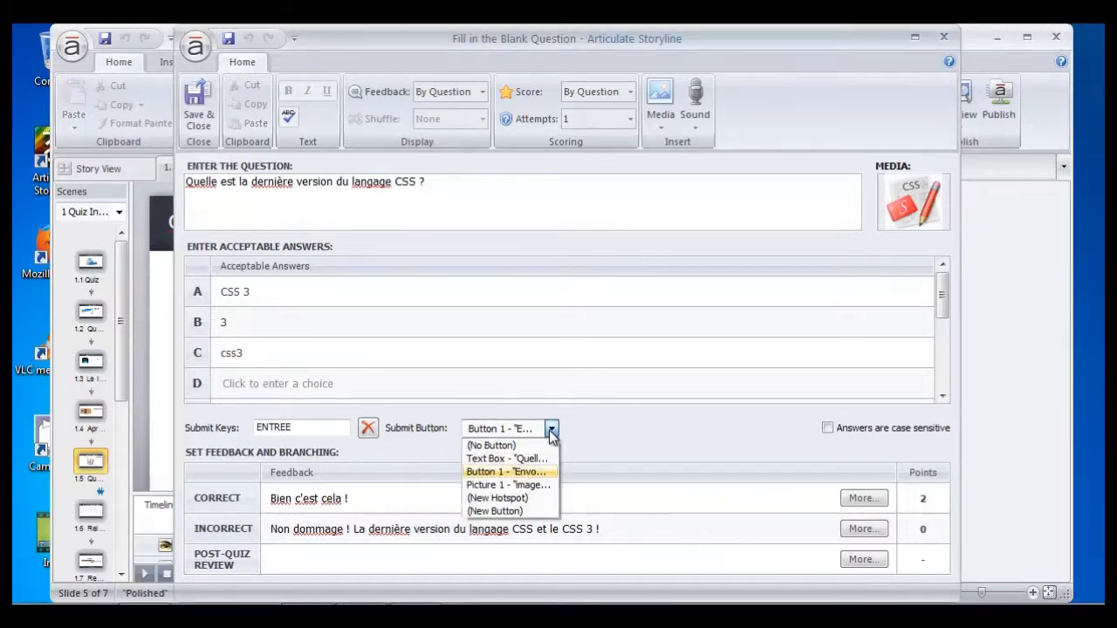
{"action": "left_click", "coordinate": [521, 472]}
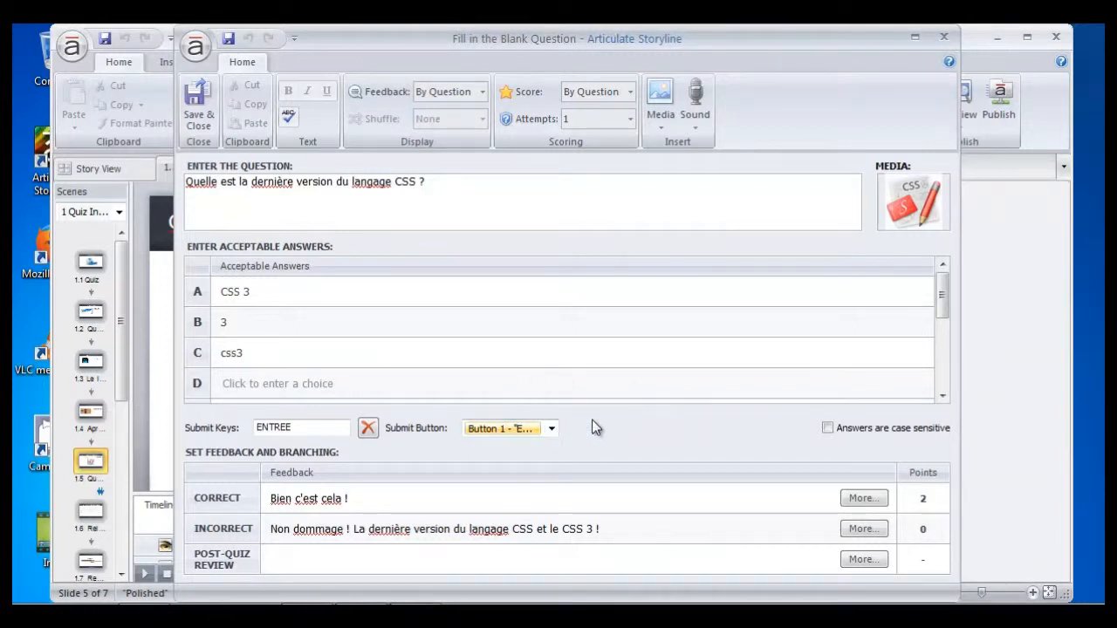
{"action": "left_click", "coordinate": [197, 109]}
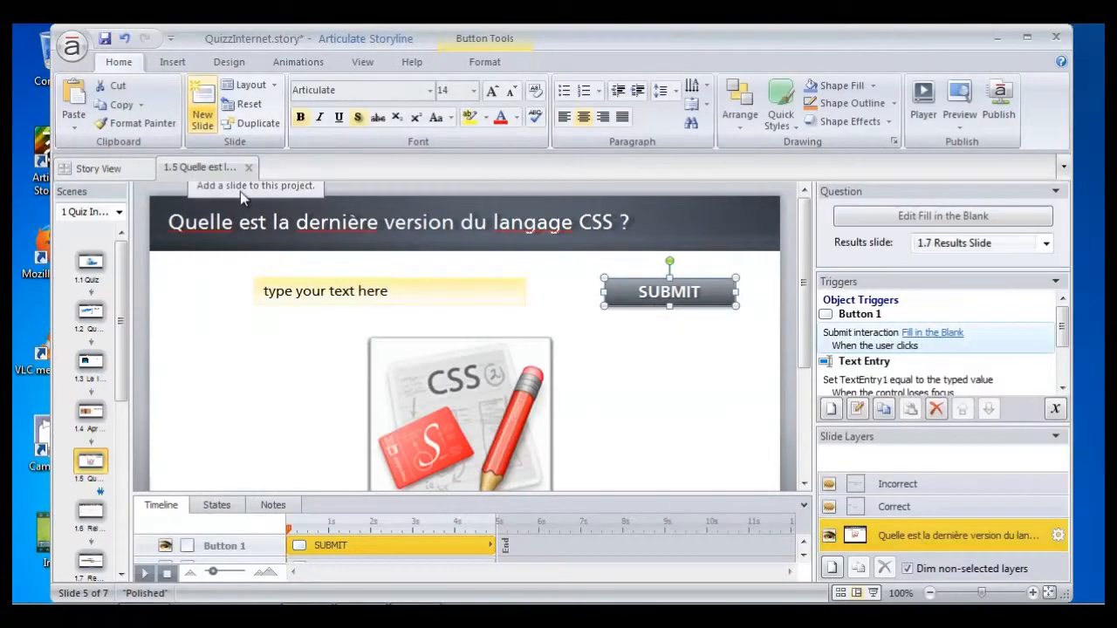
Step: Examine the text entry field and the SUBMIT button on the Fill in the Blank slide, along with their triggers
{"action": "scroll", "coordinate": [799, 279], "scroll_direction": "down", "scroll_amount": 1}
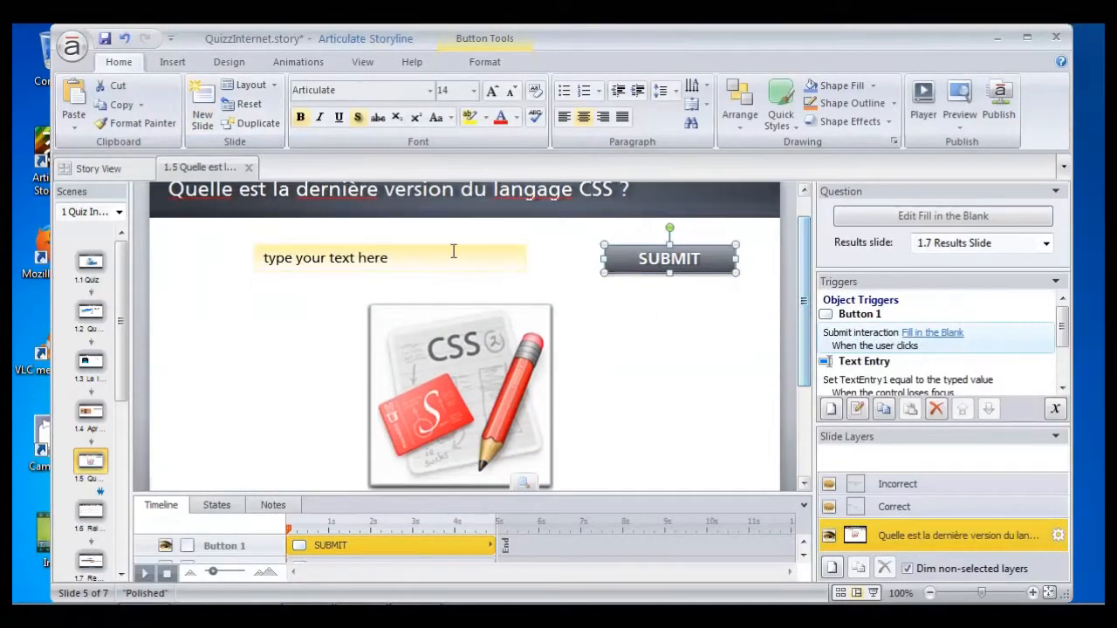
{"action": "left_click", "coordinate": [410, 254]}
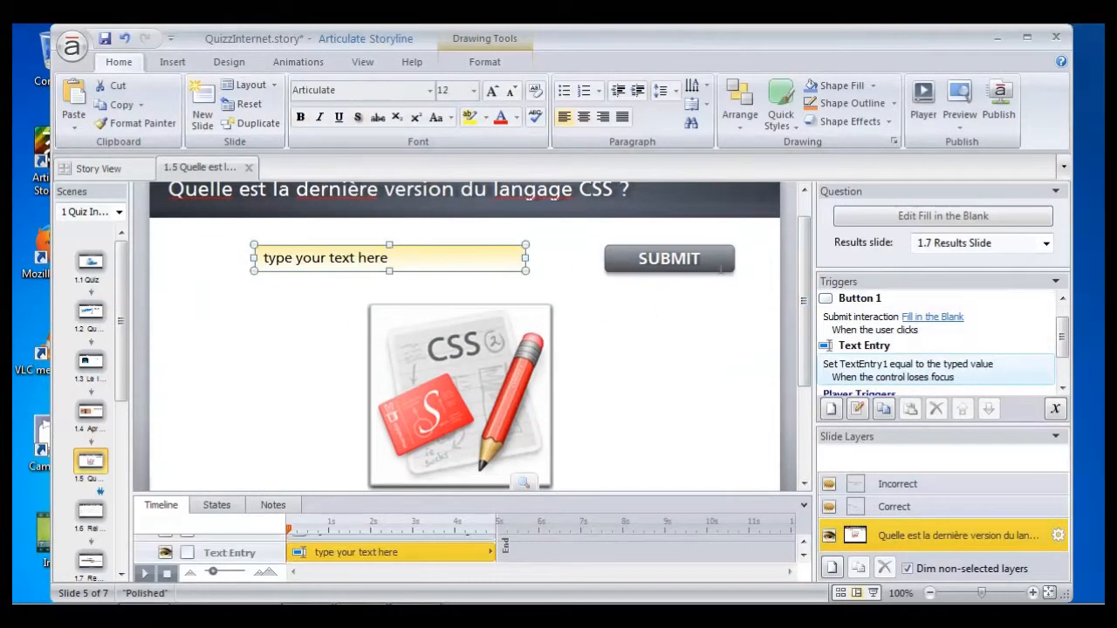
{"action": "left_click", "coordinate": [721, 269]}
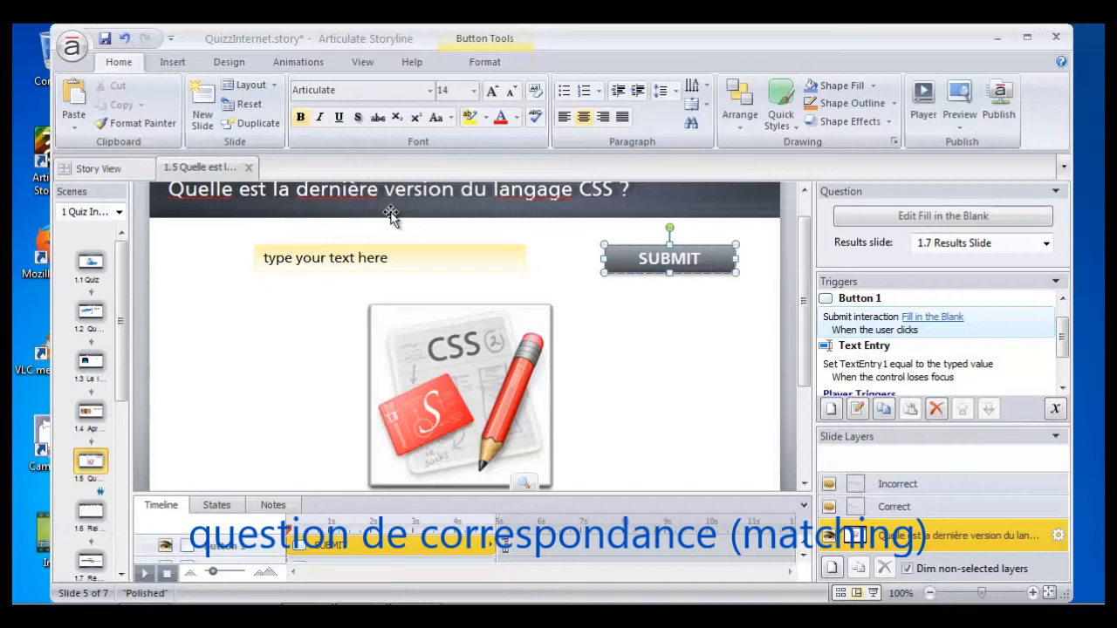
Step: Insert a graded Matching Drag and Drop question slide after the CSS version question
{"action": "left_click", "coordinate": [170, 66]}
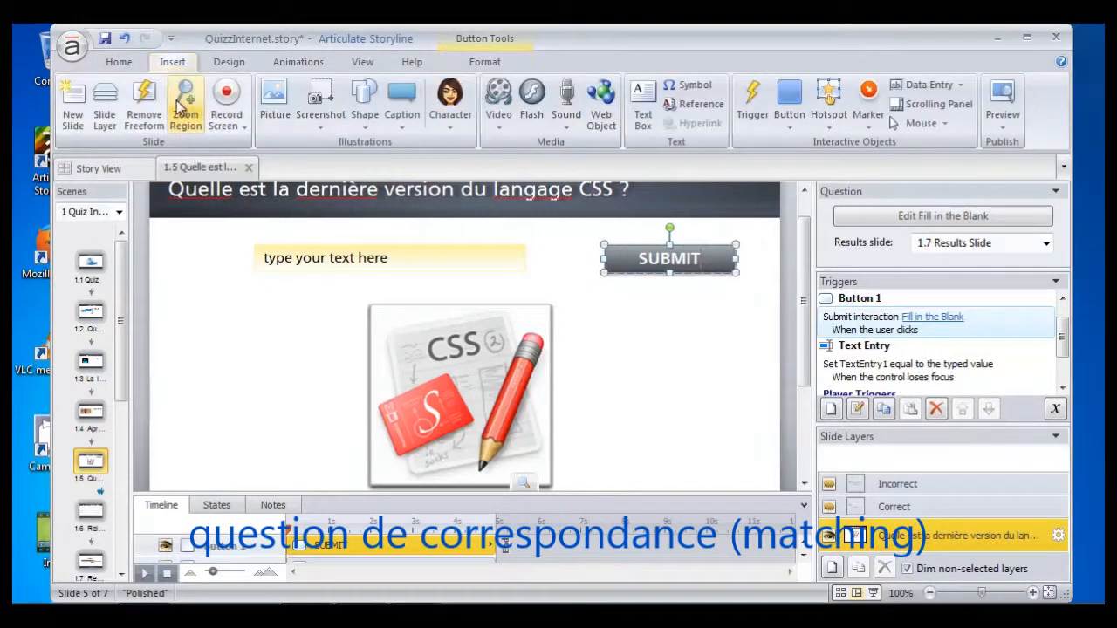
{"action": "left_click", "coordinate": [74, 103]}
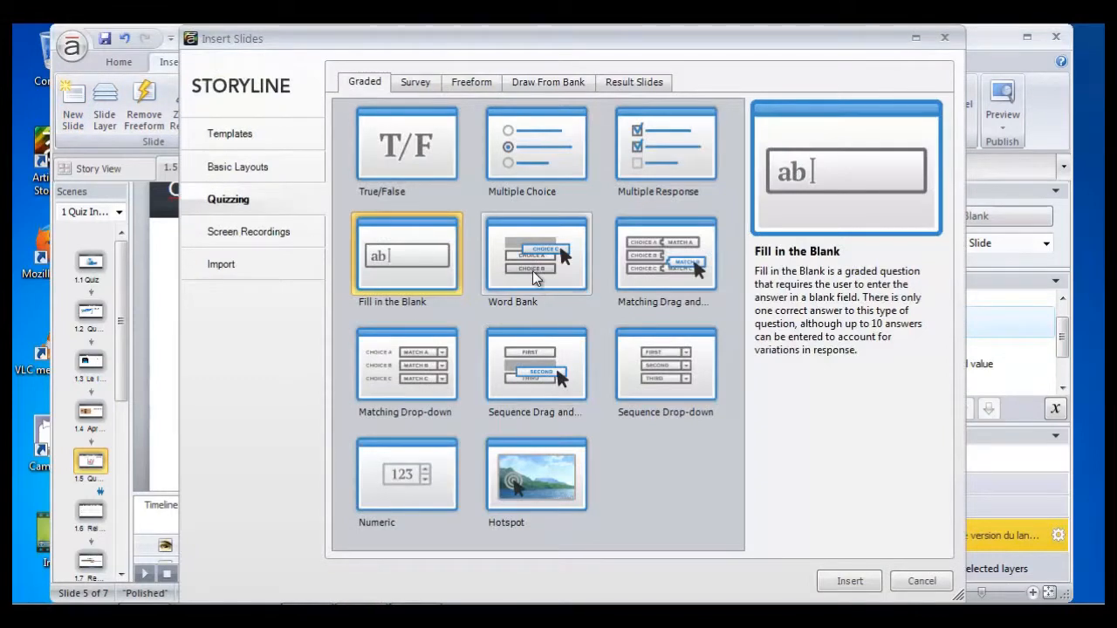
{"action": "left_click", "coordinate": [679, 251]}
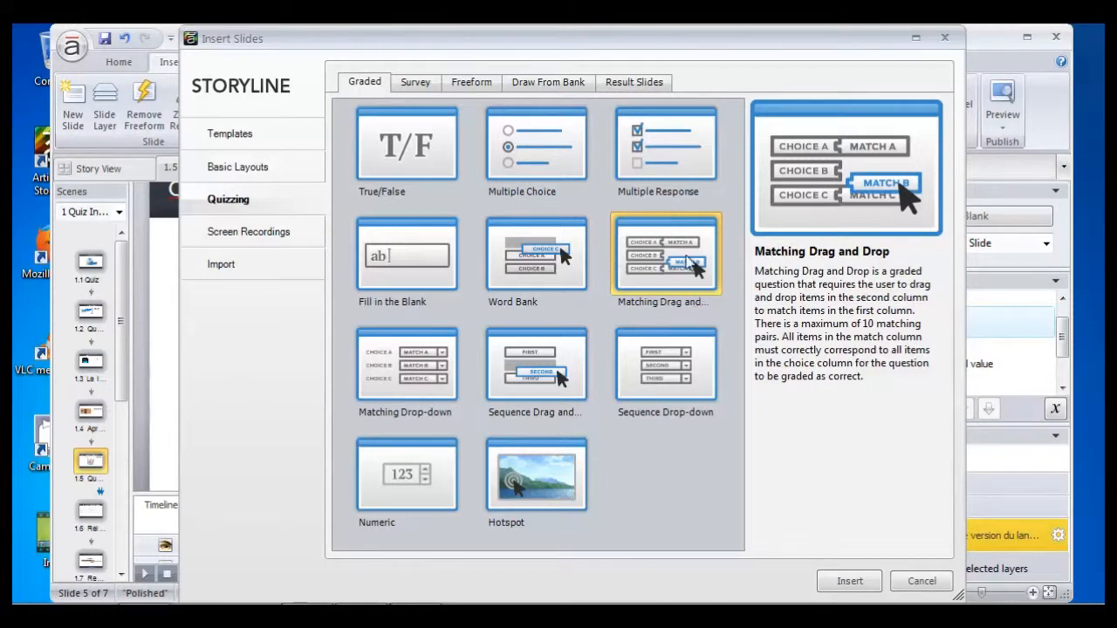
{"action": "left_click", "coordinate": [849, 581]}
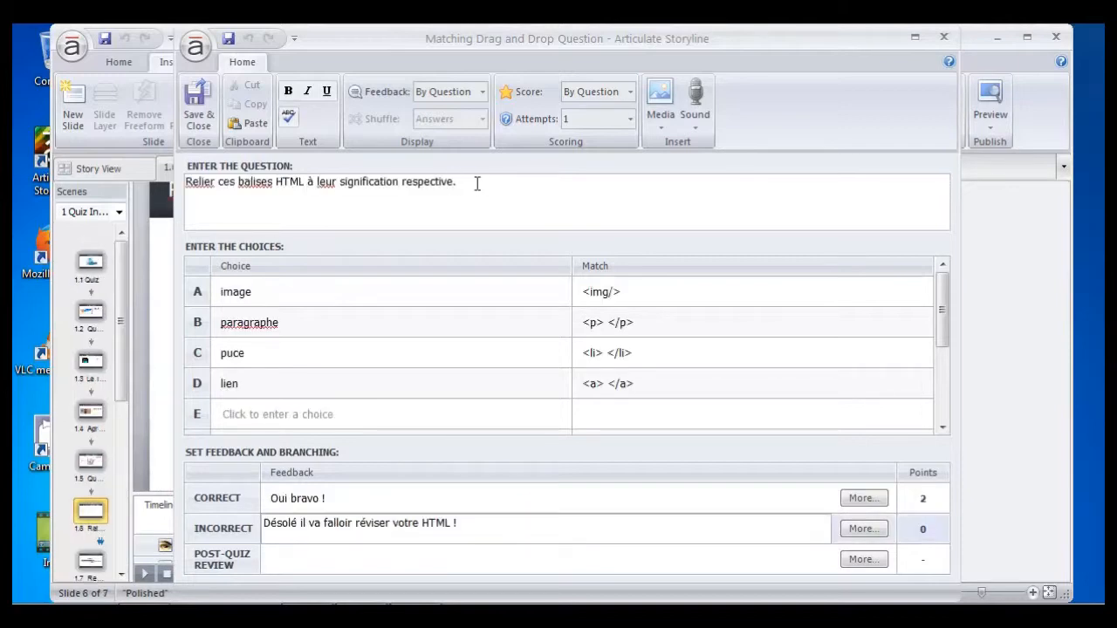
Step: Review the HTML tag matching question's wording, feedback and choice pairs, and save and close the question form
{"action": "left_click", "coordinate": [472, 184]}
{"action": "left_click_drag", "start_coordinate": [462, 184], "coordinate": [187, 184]}
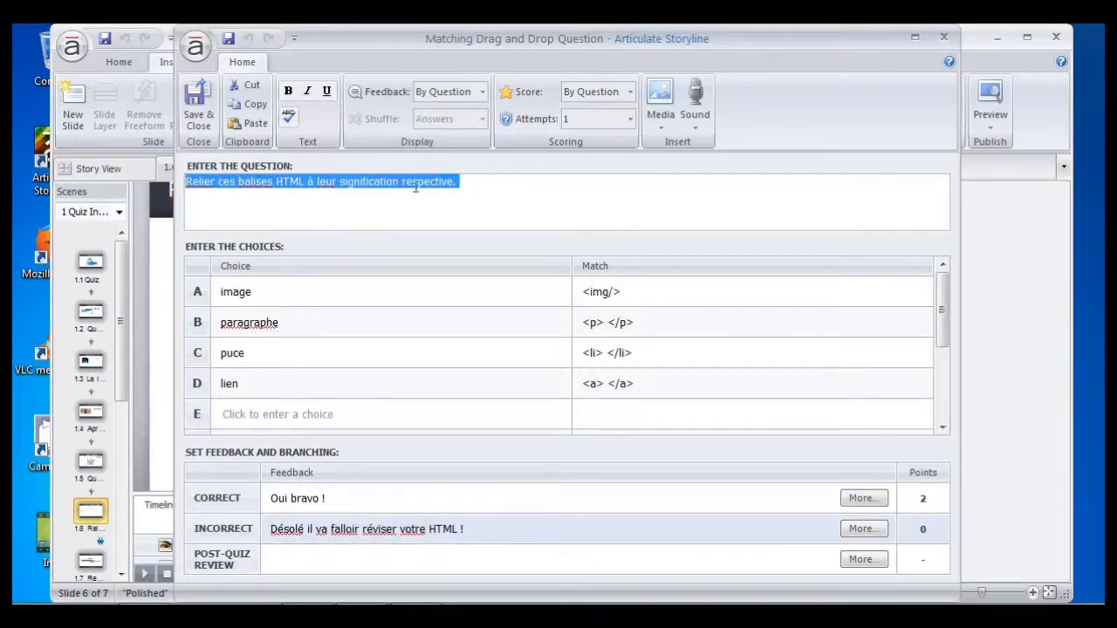
{"action": "left_click", "coordinate": [324, 494]}
{"action": "left_click_drag", "start_coordinate": [324, 494], "coordinate": [264, 493]}
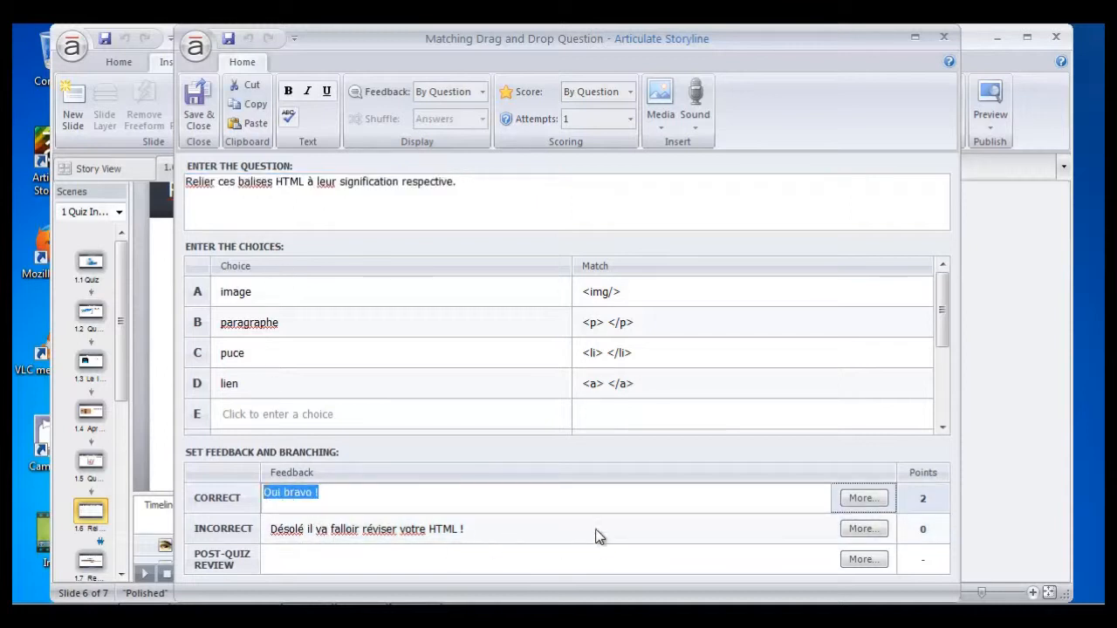
{"action": "left_click", "coordinate": [537, 425]}
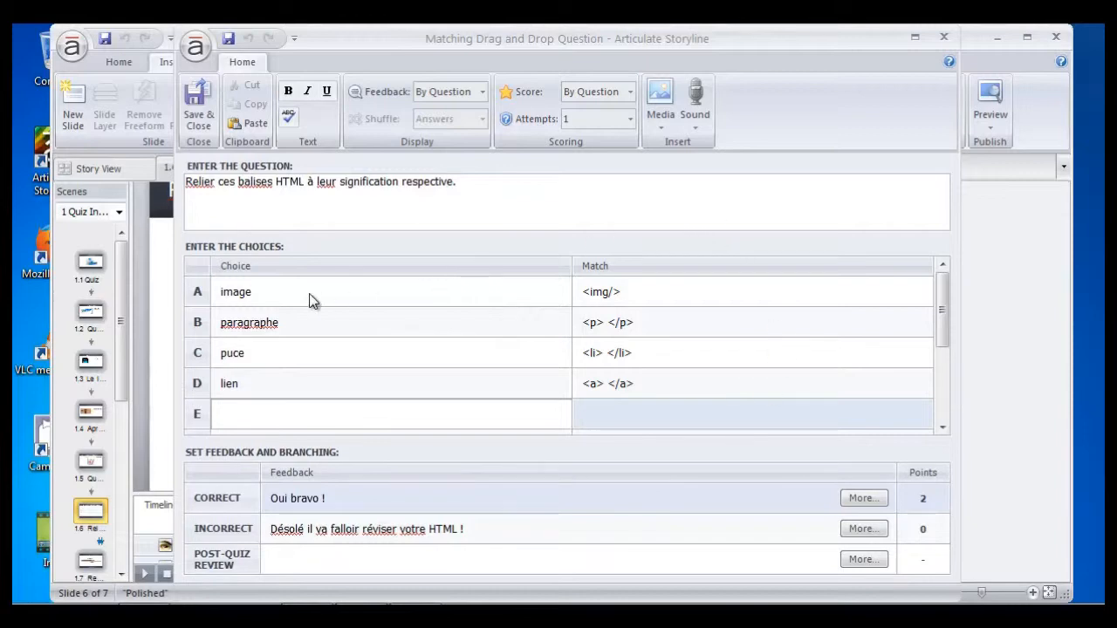
{"action": "left_click", "coordinate": [249, 291]}
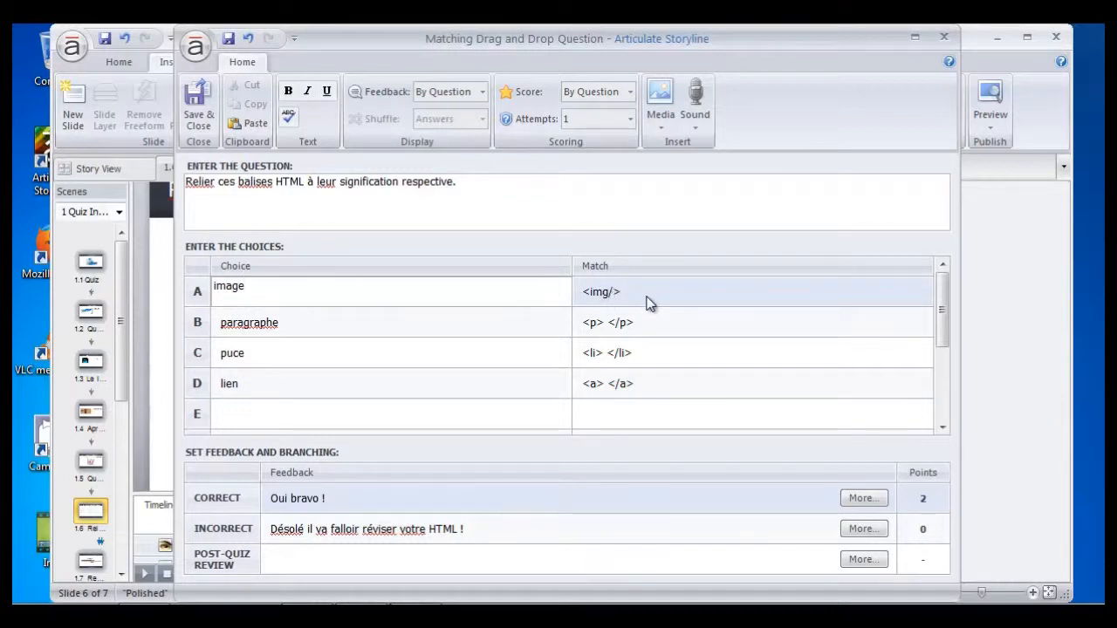
{"action": "left_click", "coordinate": [198, 103]}
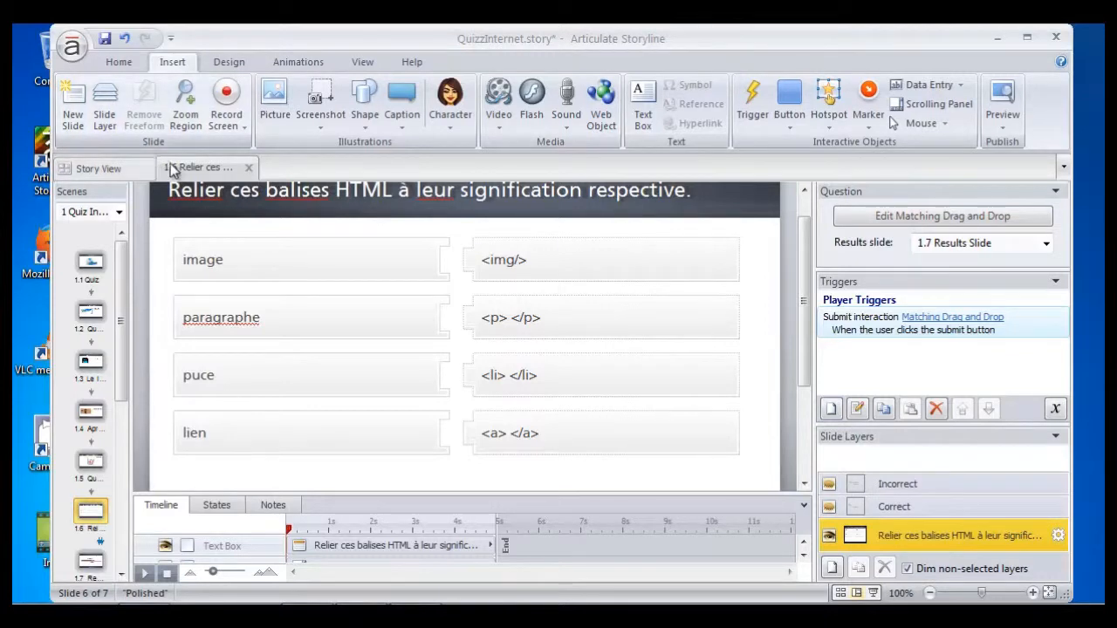
Step: Insert a Graded Result Slide after the matching question and accept its default results and options settings
{"action": "left_click", "coordinate": [73, 106]}
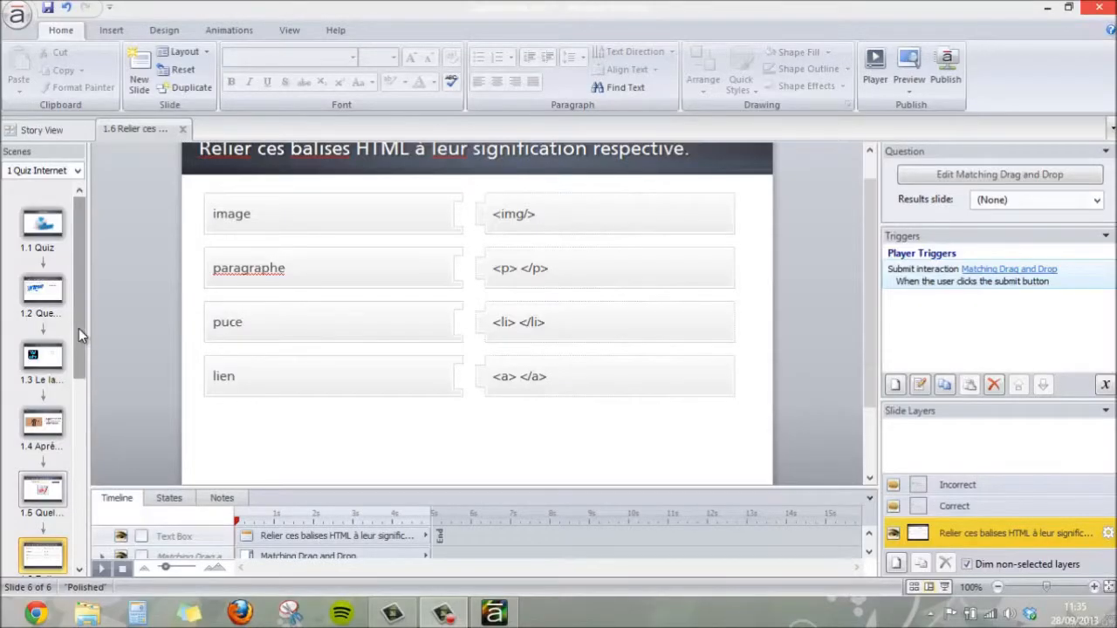
{"action": "left_click_drag", "start_coordinate": [79, 330], "coordinate": [68, 524]}
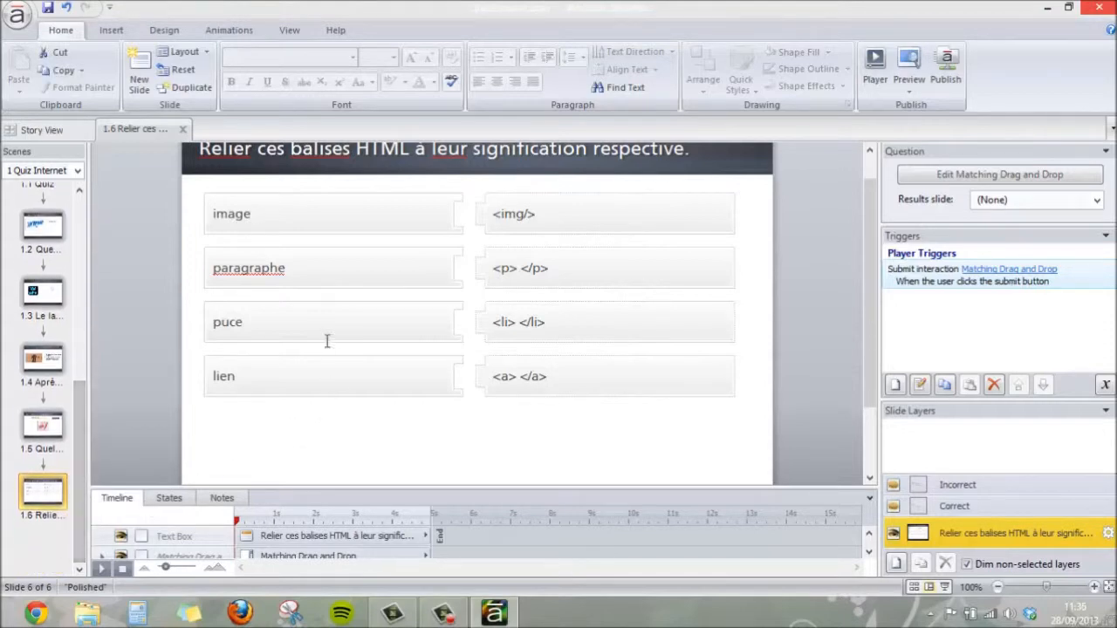
{"action": "left_click", "coordinate": [146, 84]}
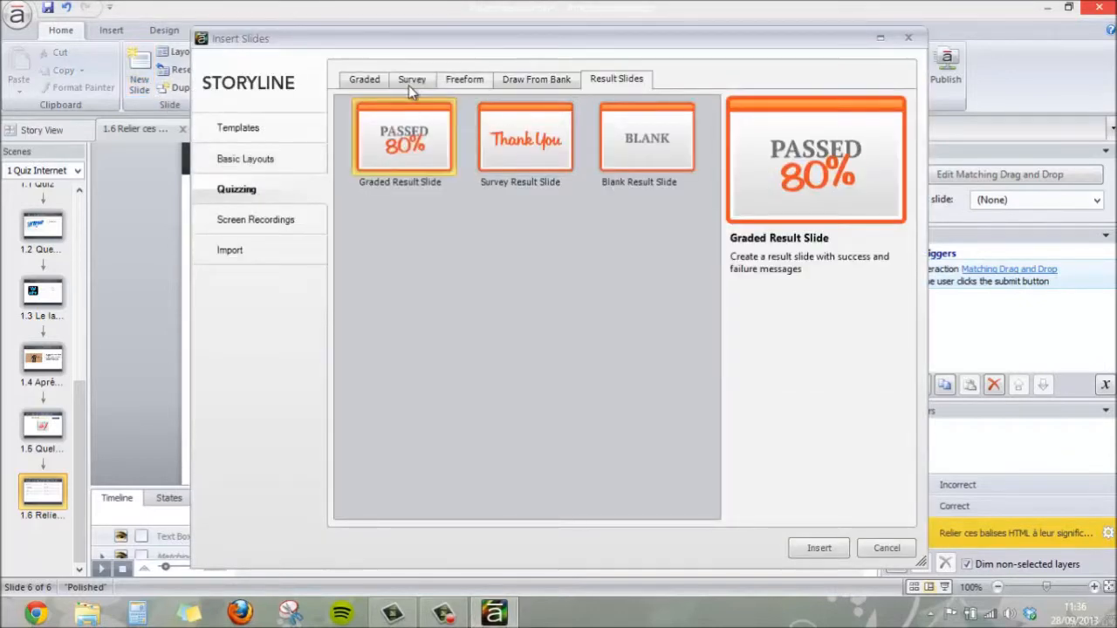
{"action": "left_click", "coordinate": [813, 551]}
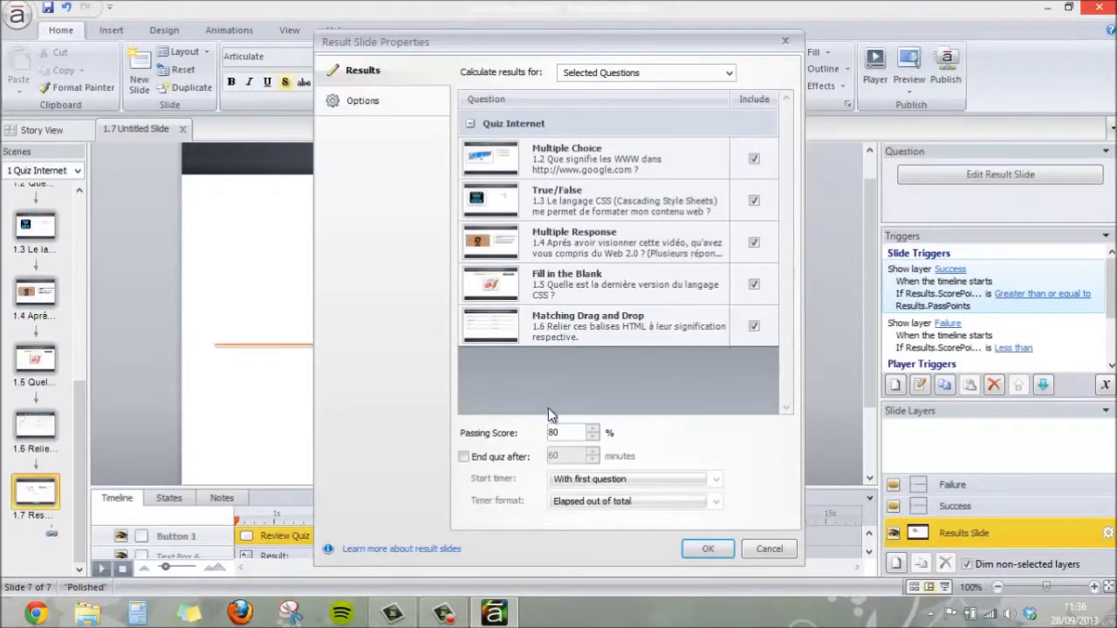
{"action": "left_click", "coordinate": [349, 101]}
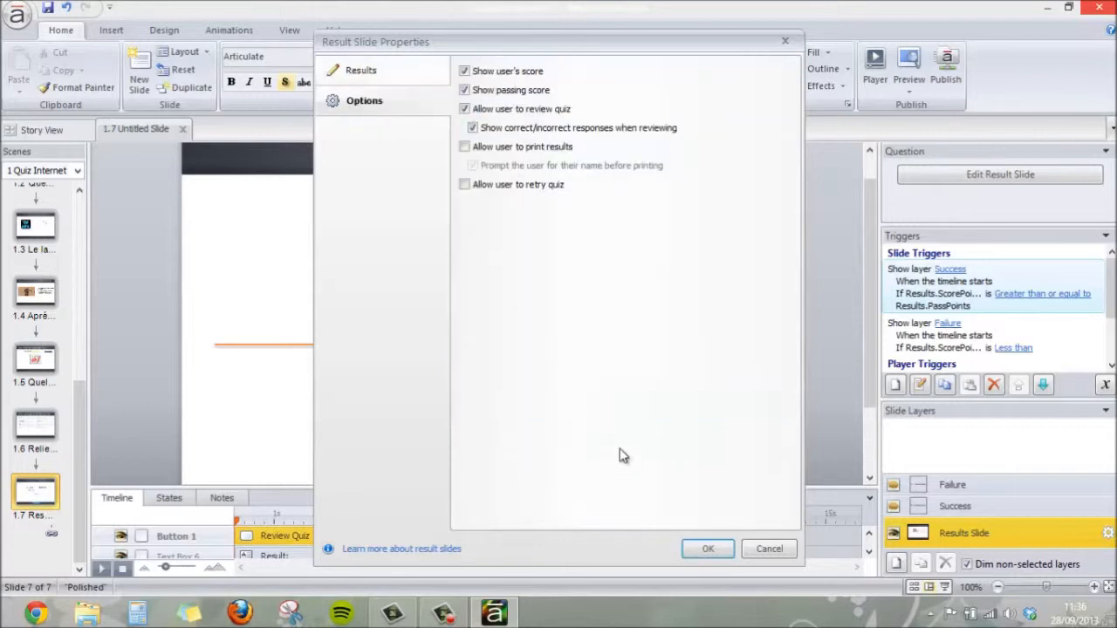
{"action": "left_click", "coordinate": [708, 549]}
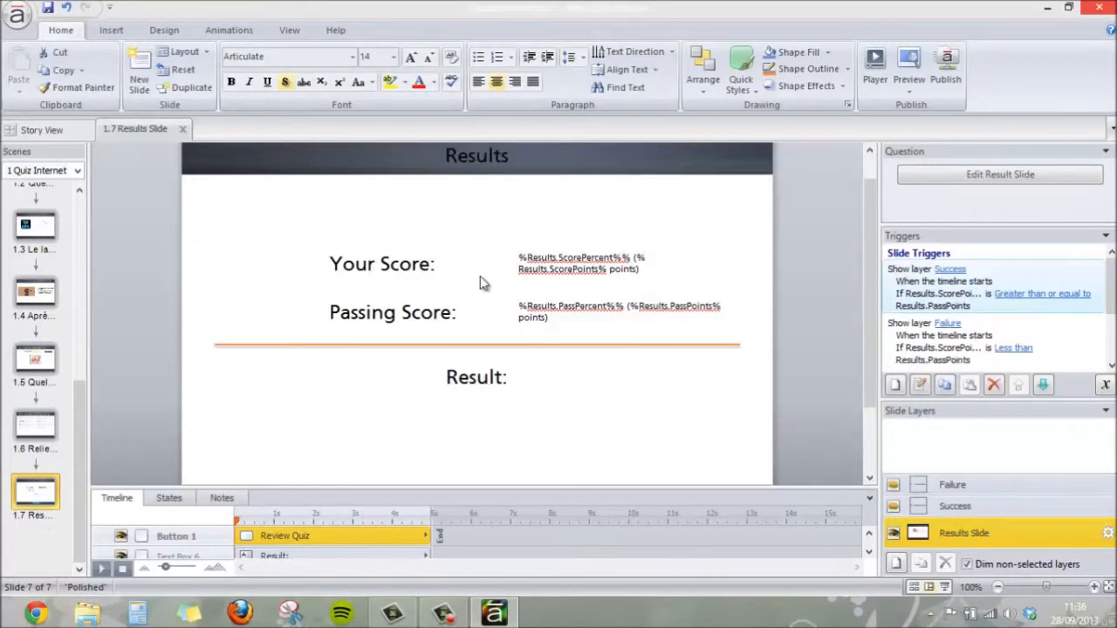
Step: Examine the score label on the results slide and the message texts on its Success and Failure layers
{"action": "left_click", "coordinate": [428, 268]}
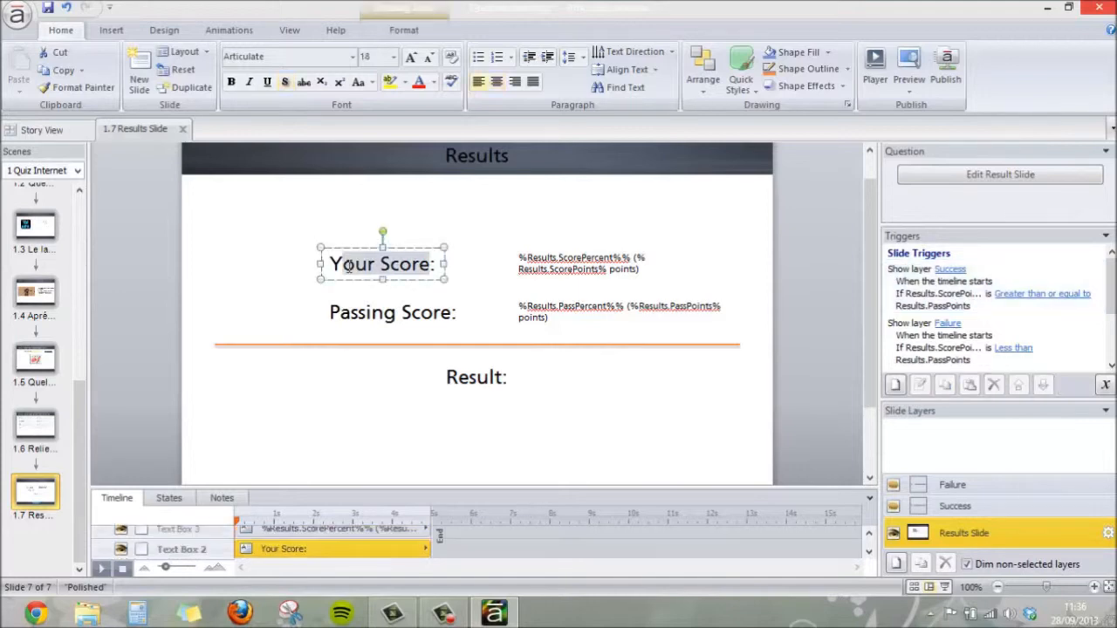
{"action": "left_click", "coordinate": [953, 510]}
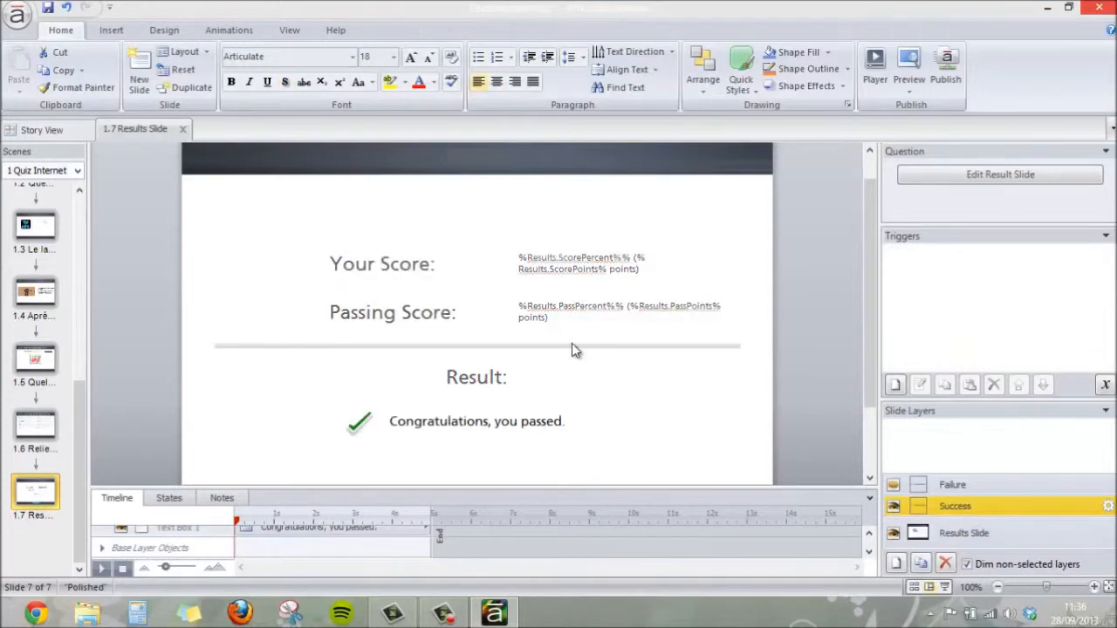
{"action": "left_click", "coordinate": [483, 422]}
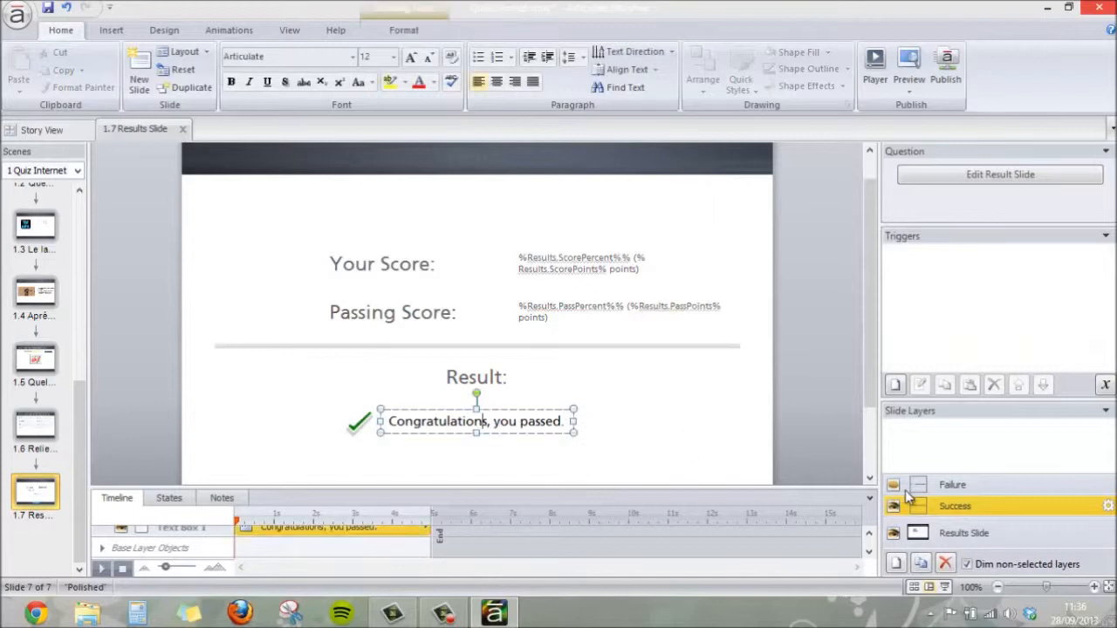
{"action": "left_click", "coordinate": [941, 484]}
{"action": "left_click", "coordinate": [479, 423]}
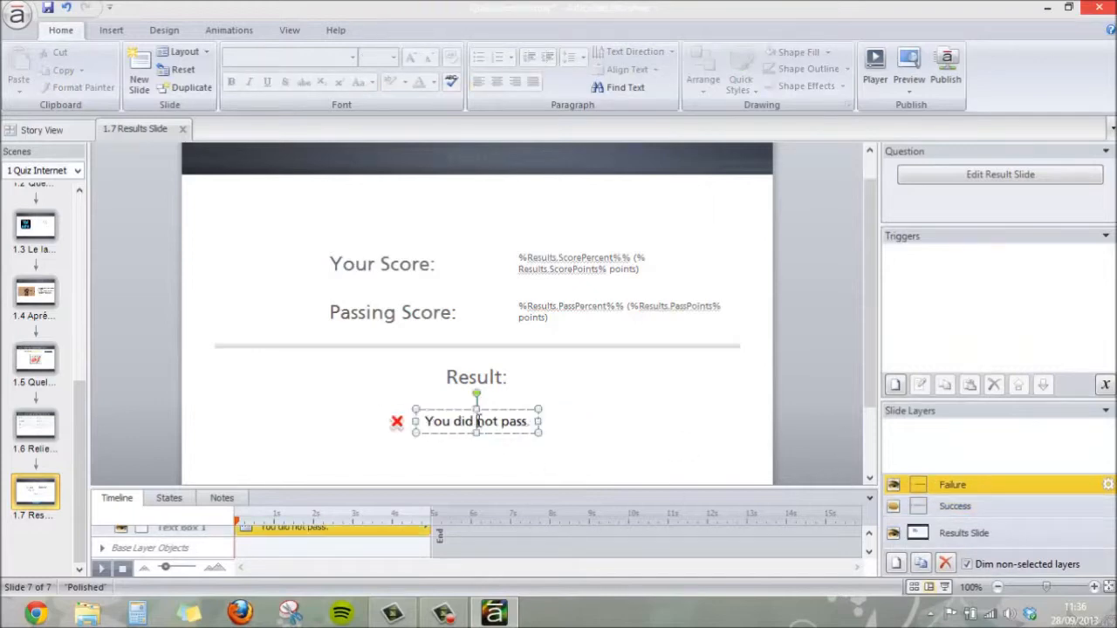
Step: Publish the project for Web delivery as "Quizz Internet" in the My Articulate Projects folder, with HTML5 output included
{"action": "left_click", "coordinate": [910, 85]}
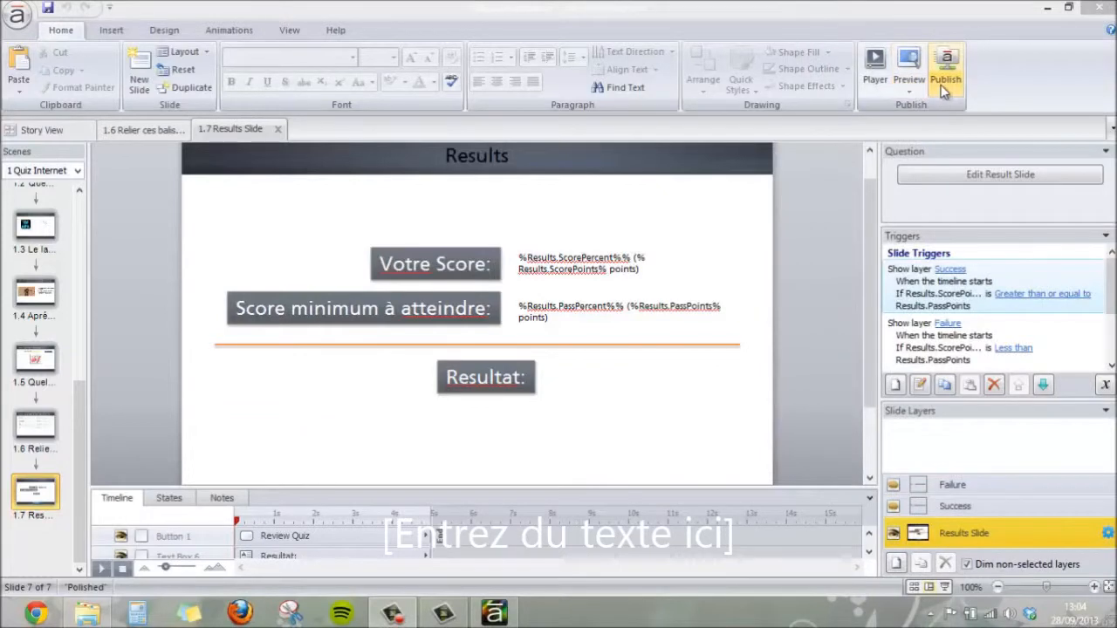
{"action": "left_click", "coordinate": [947, 79]}
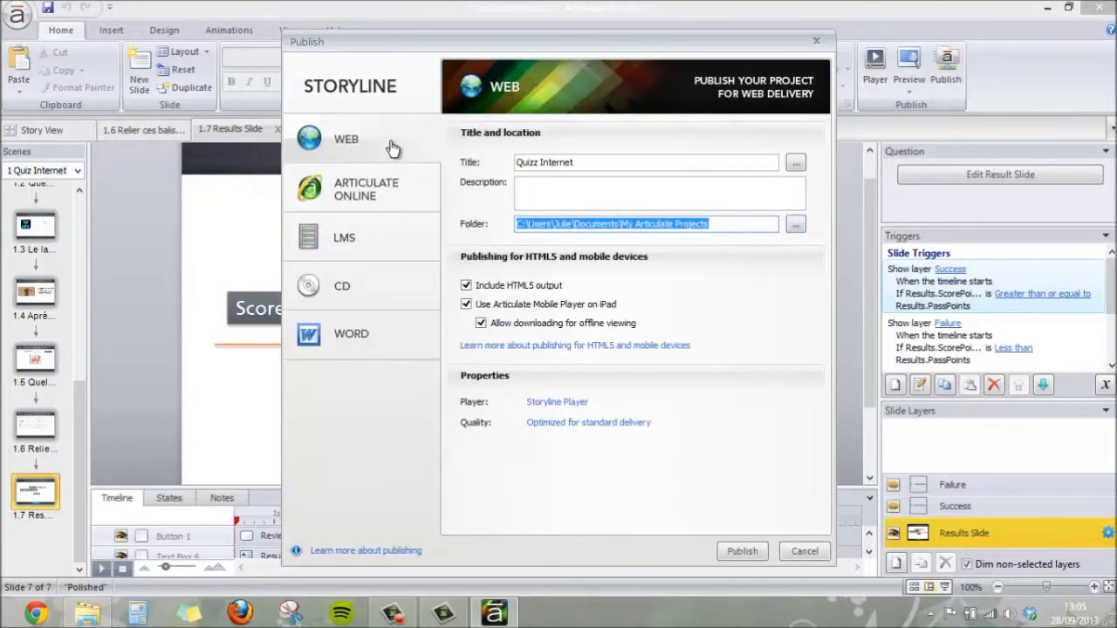
{"action": "left_click", "coordinate": [389, 243]}
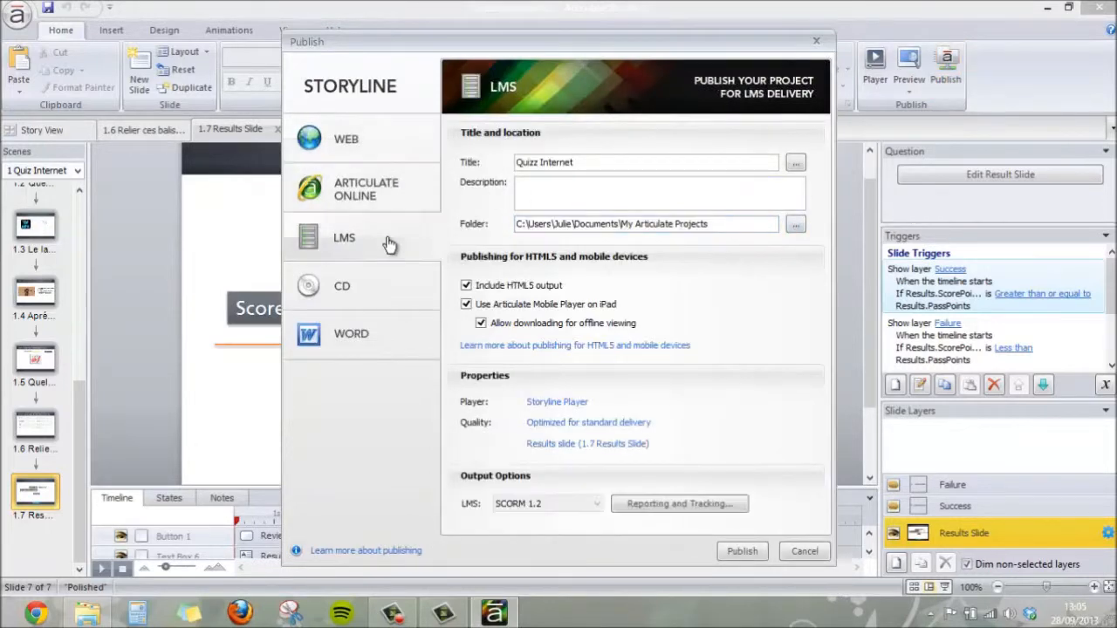
{"action": "left_click", "coordinate": [391, 144]}
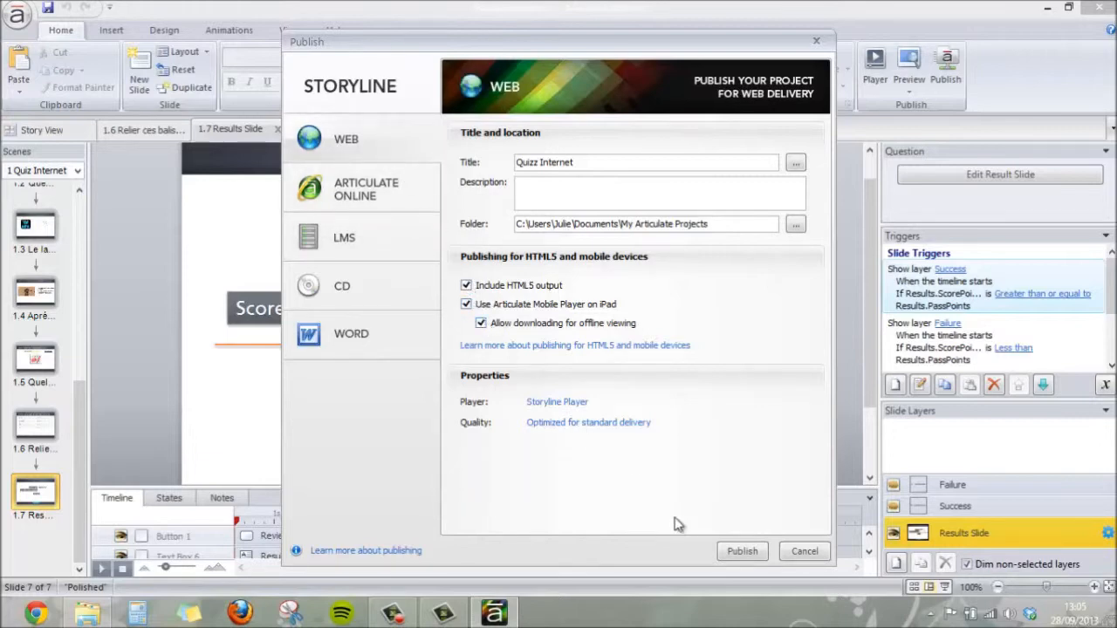
{"action": "left_click", "coordinate": [740, 553]}
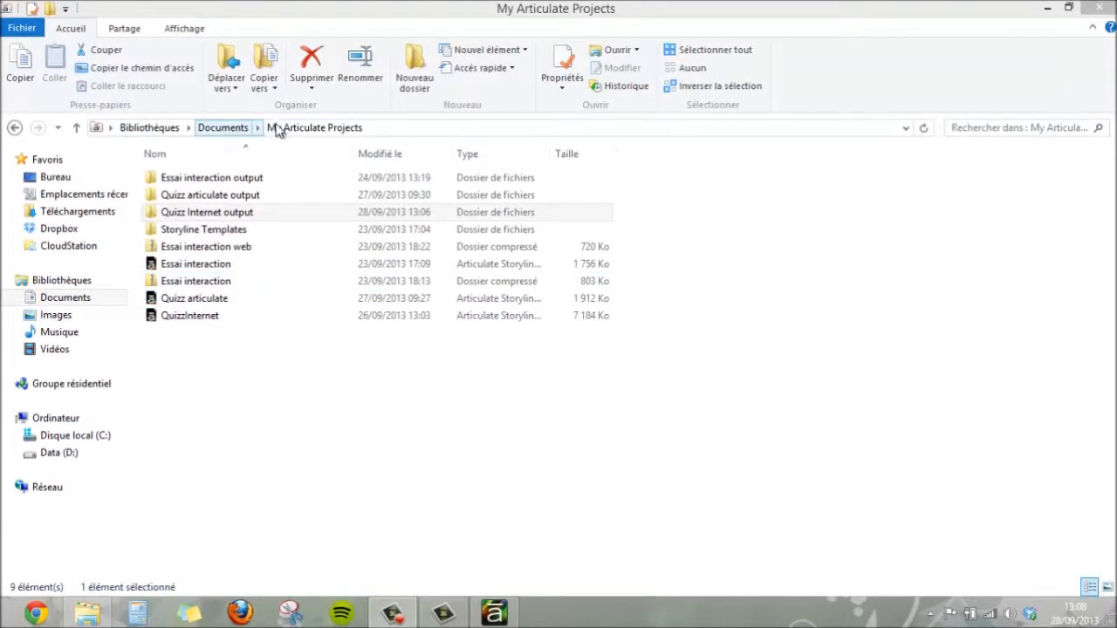
Step: Open story_html5 from the Quizz Internet output folder in the browser and advance from the title slide to the first question
{"action": "double_click", "coordinate": [272, 213]}
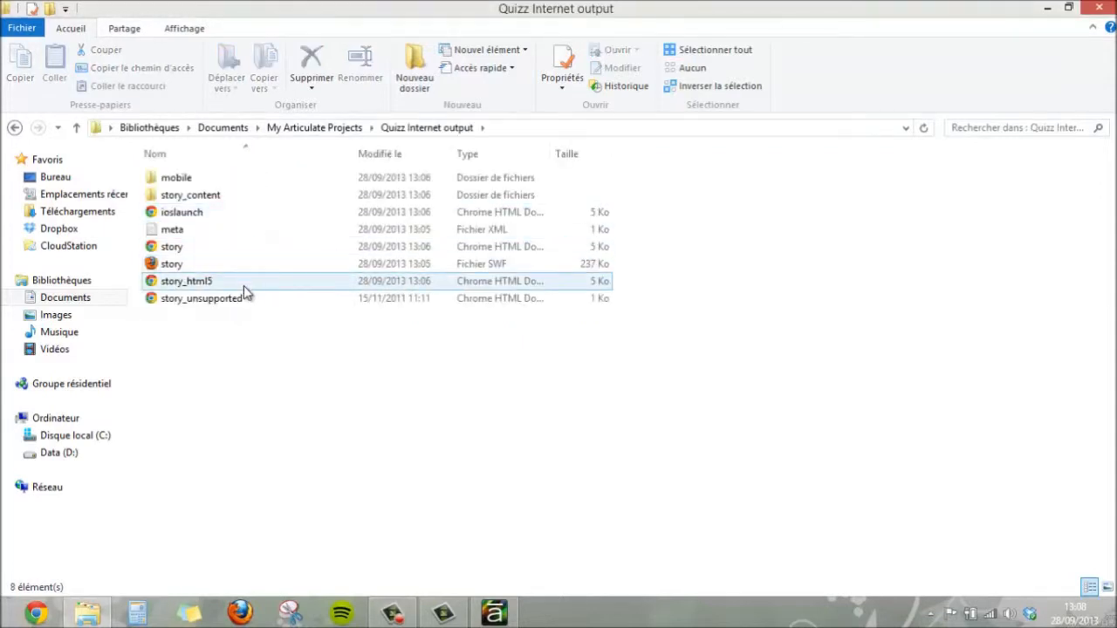
{"action": "double_click", "coordinate": [243, 285]}
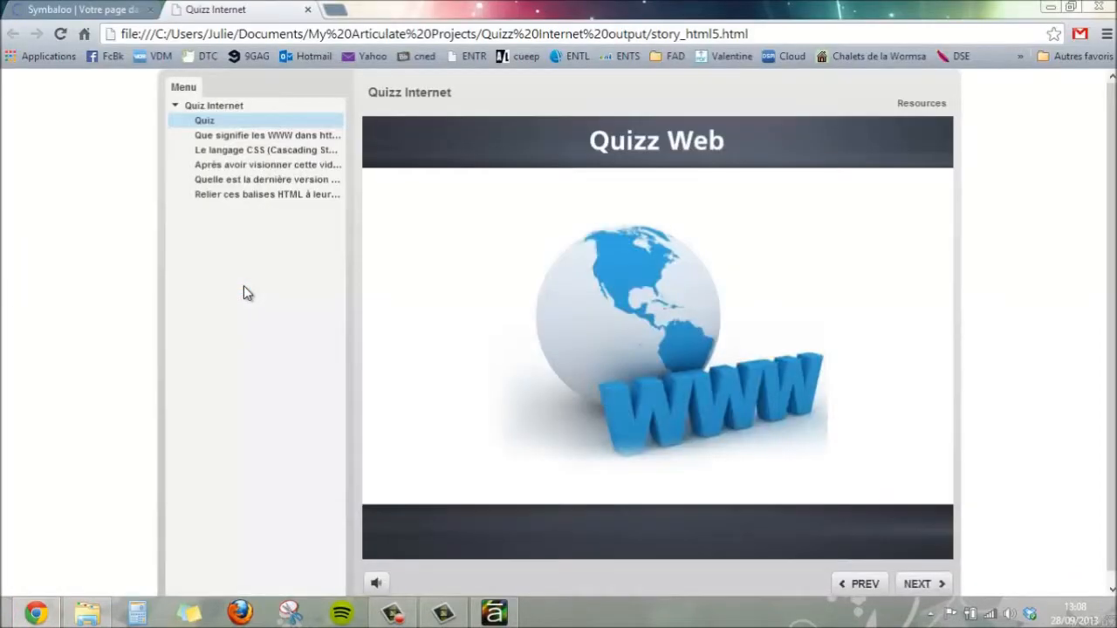
{"action": "left_click", "coordinate": [929, 586]}
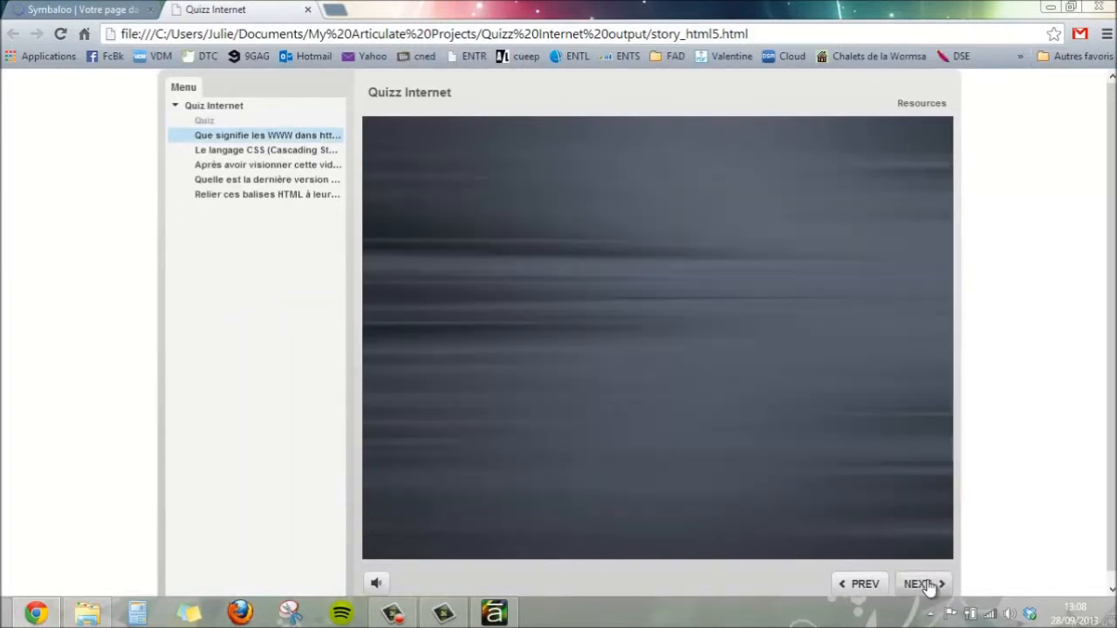